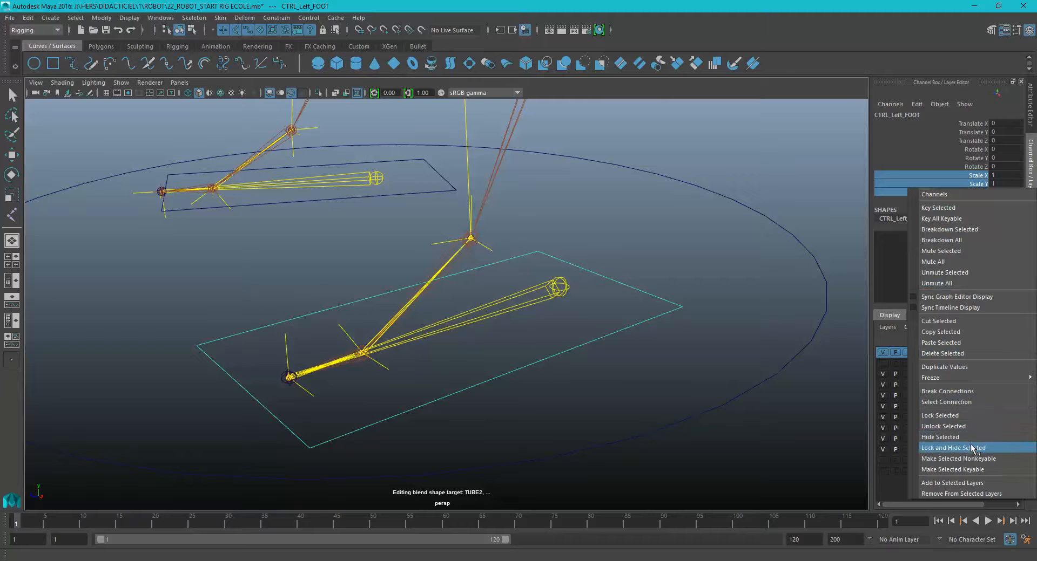
Lock and hide the Scale X, Y and Z channels of the CTRL_Left_FOOT control
click(978, 448)
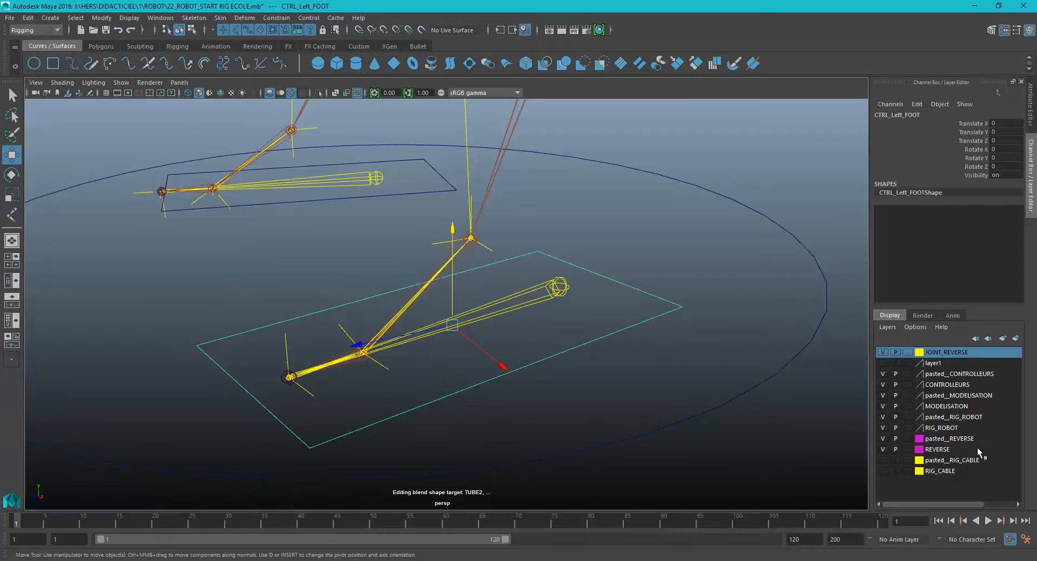
key(w)
Review the locked scale channels of CTRL_Left_FOOT in the Channel Control window, then close it
click(161, 18)
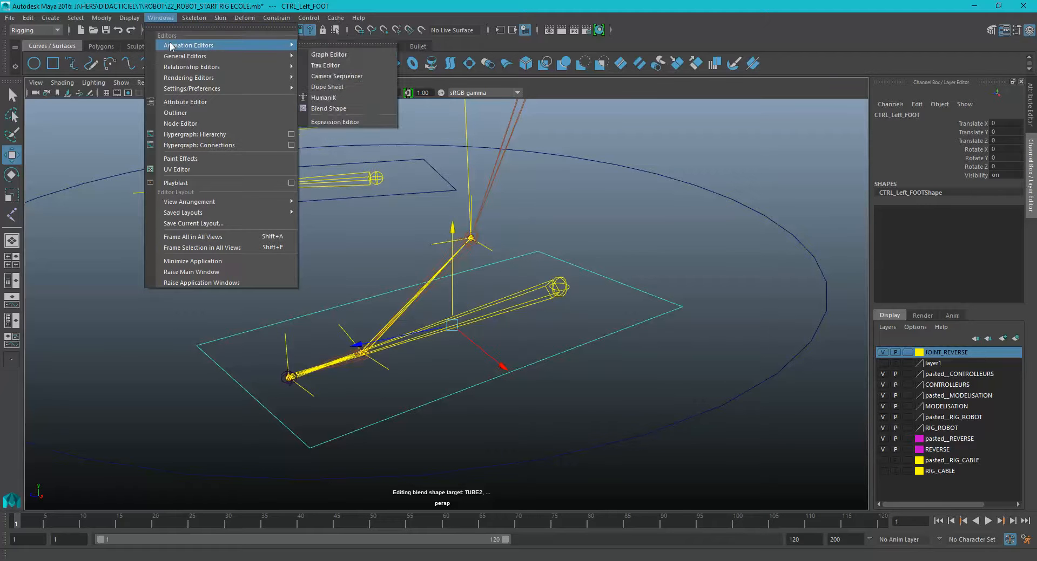
mouse_move(189, 58)
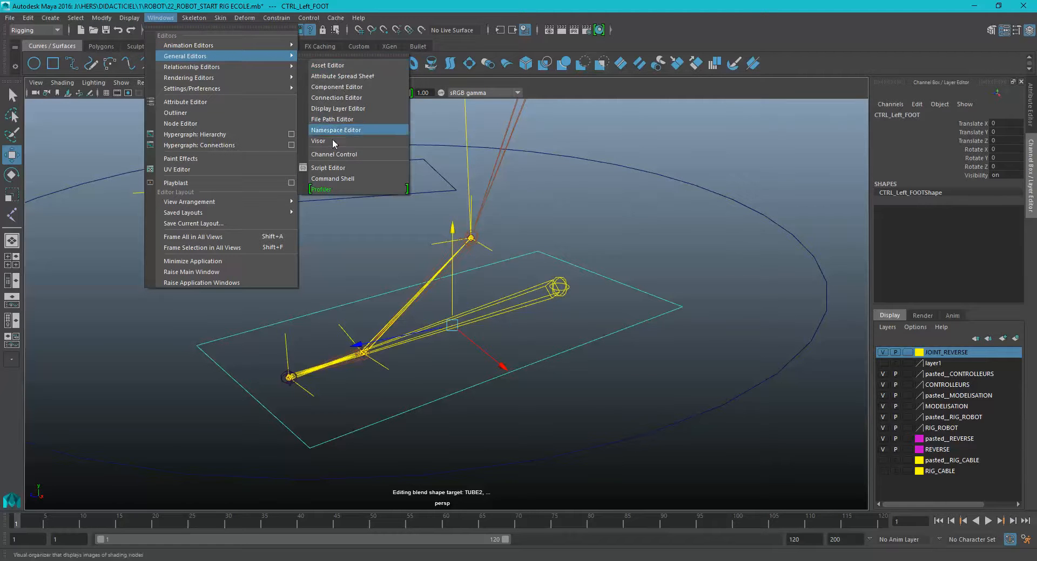
click(330, 154)
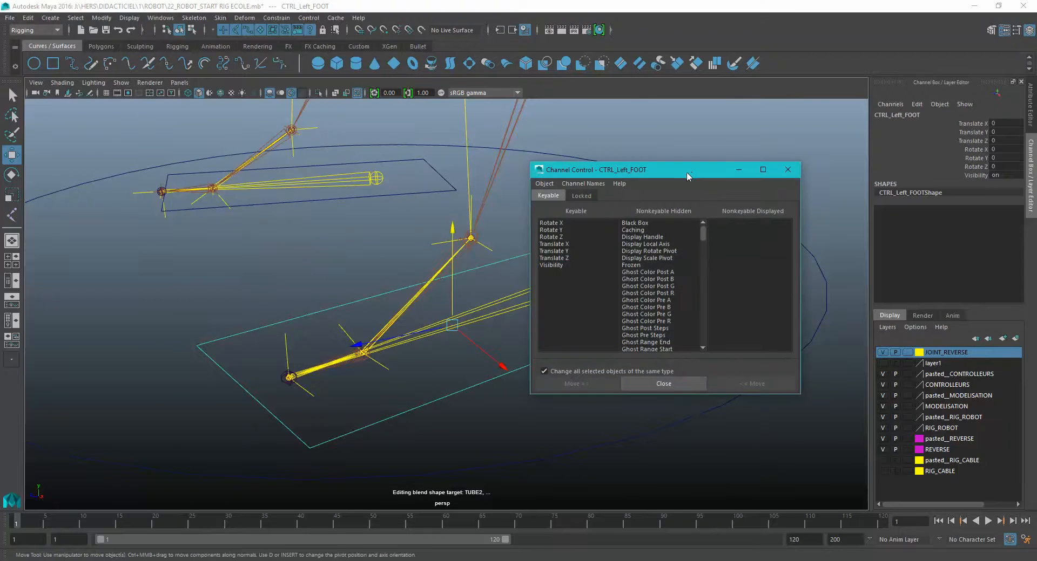
click(594, 195)
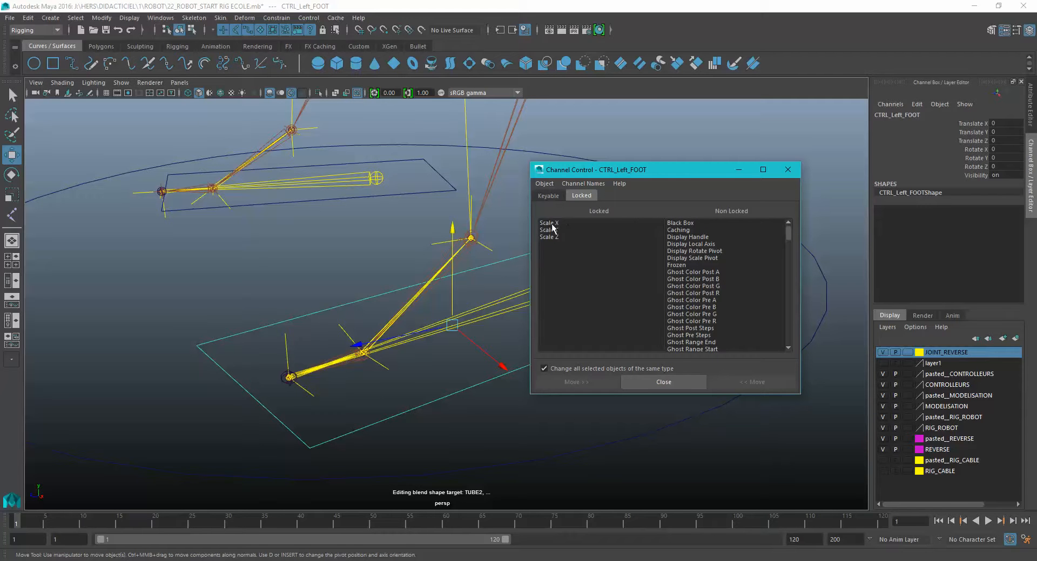
drag(549, 223, 549, 236)
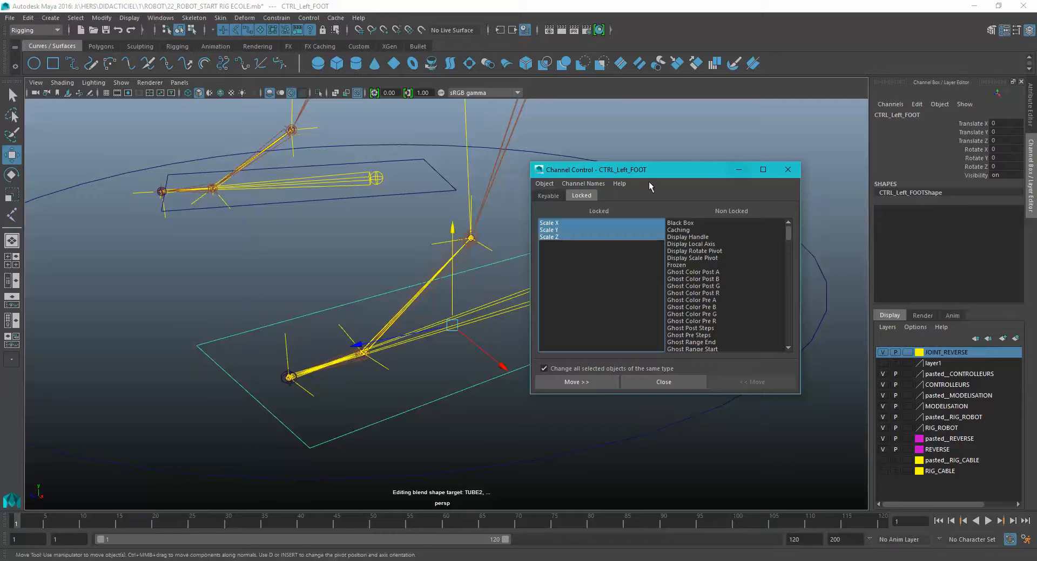
click(788, 169)
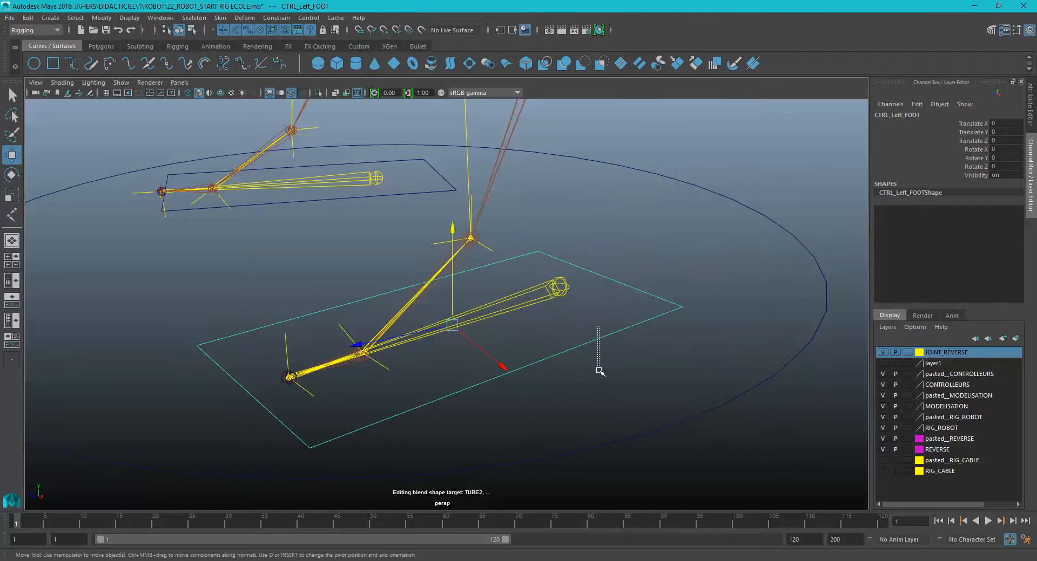
Add a keyable float separator attribute named with a row of underscores to CTRL_Left_FOOT and lock its channel
click(103, 18)
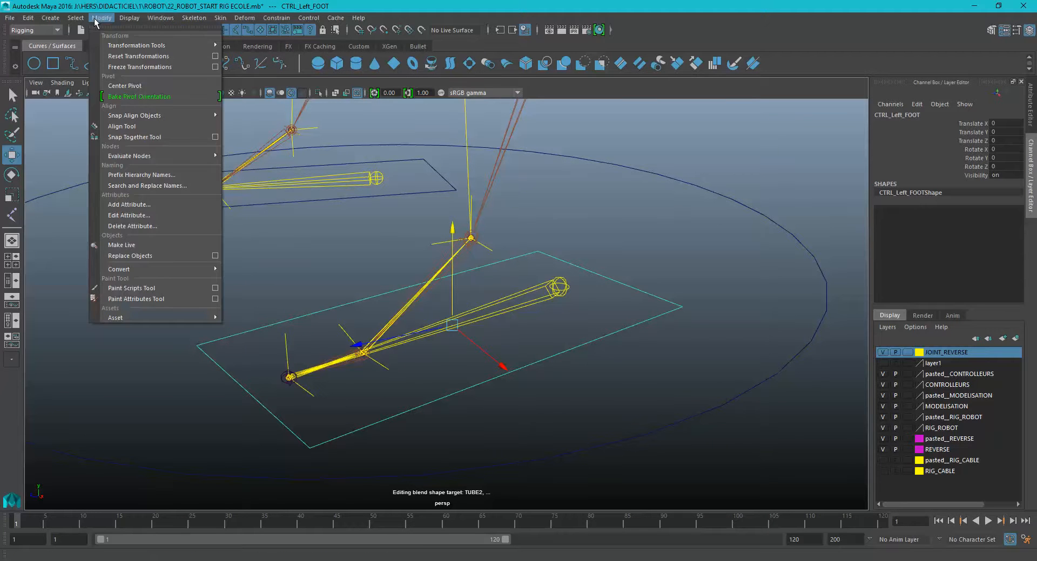
click(156, 204)
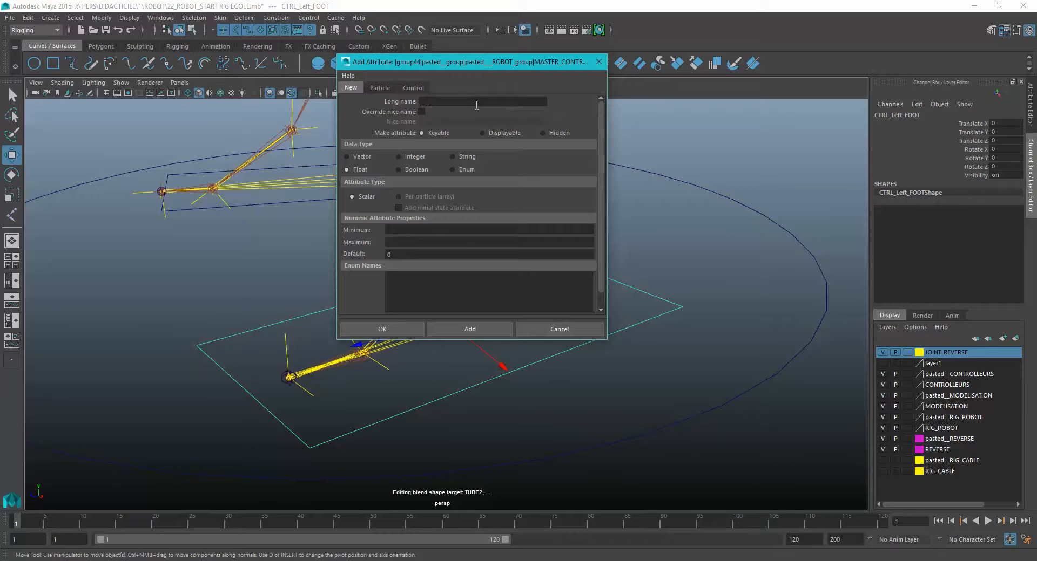
text(____)
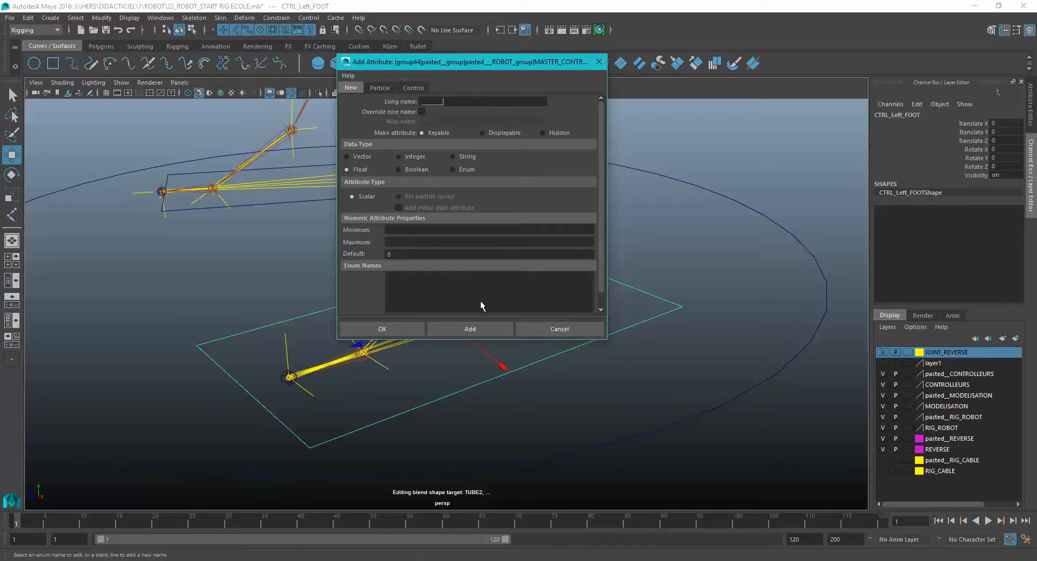
click(469, 329)
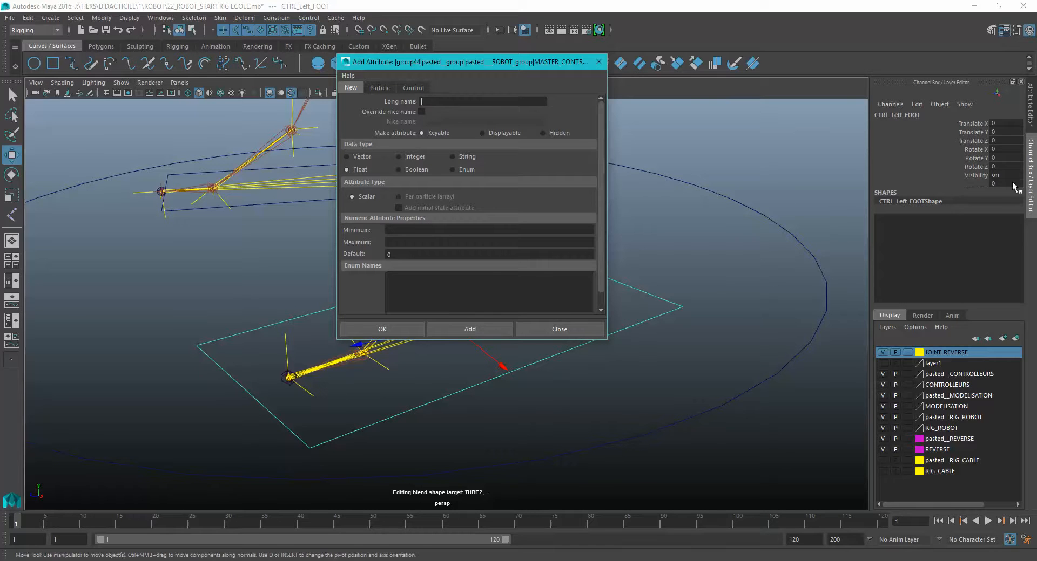
click(980, 185)
right_click(980, 186)
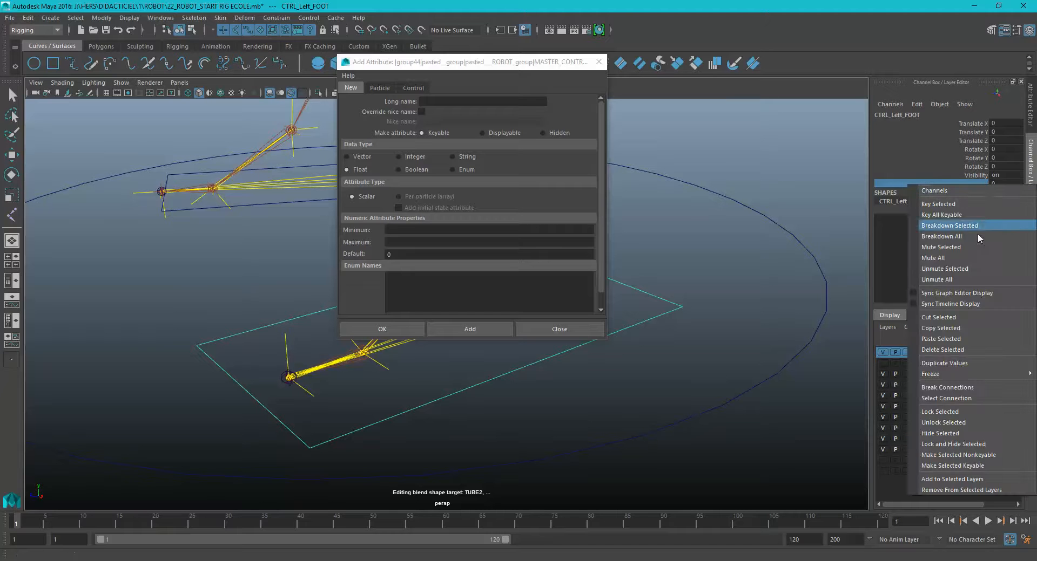
click(948, 413)
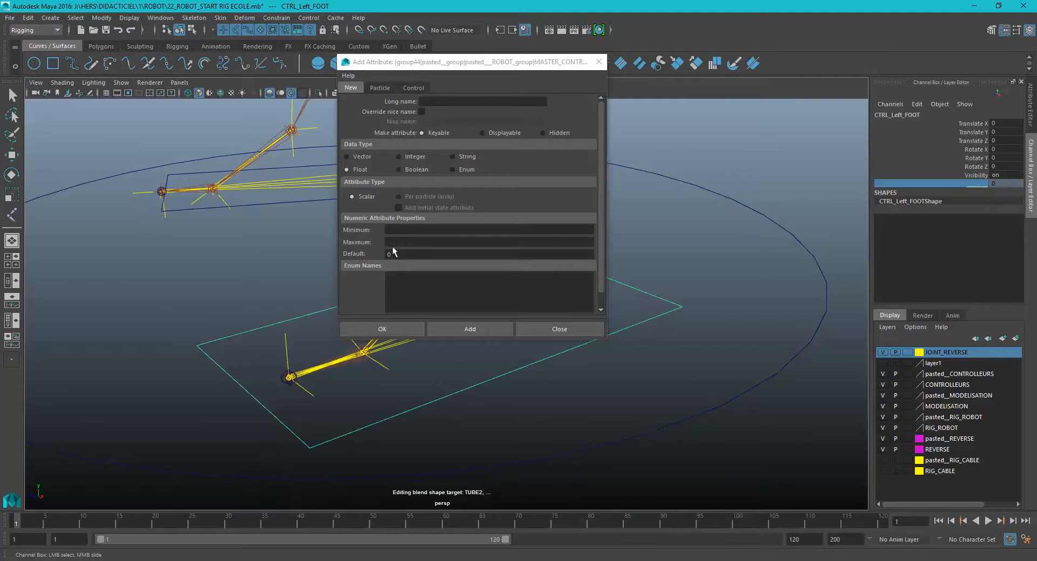
Add two keyable float attributes named ROT_HEEL and TOE_UP to the left foot control
click(431, 101)
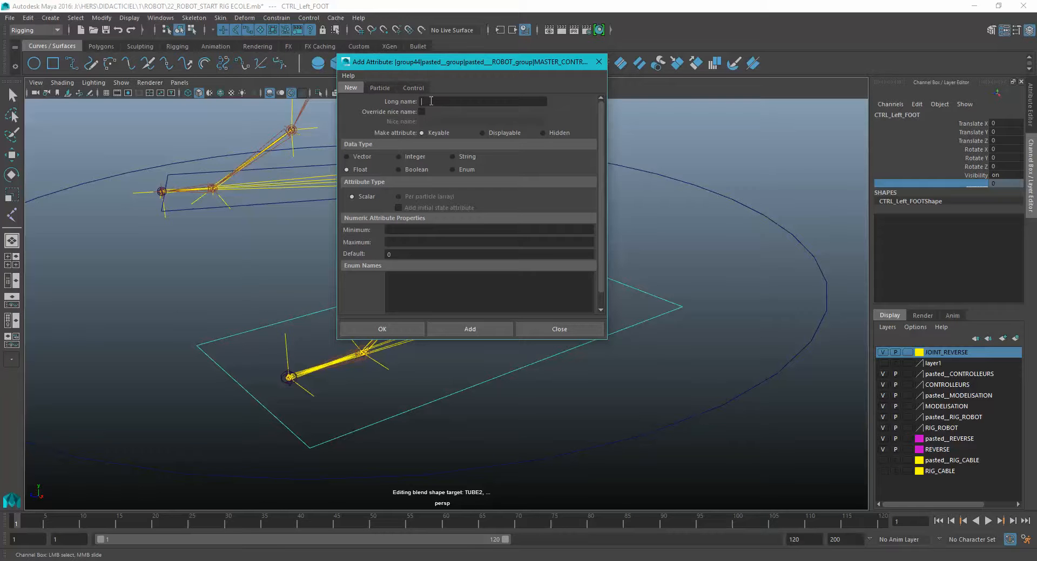
text(RO)
text(_HEEL)
click(465, 325)
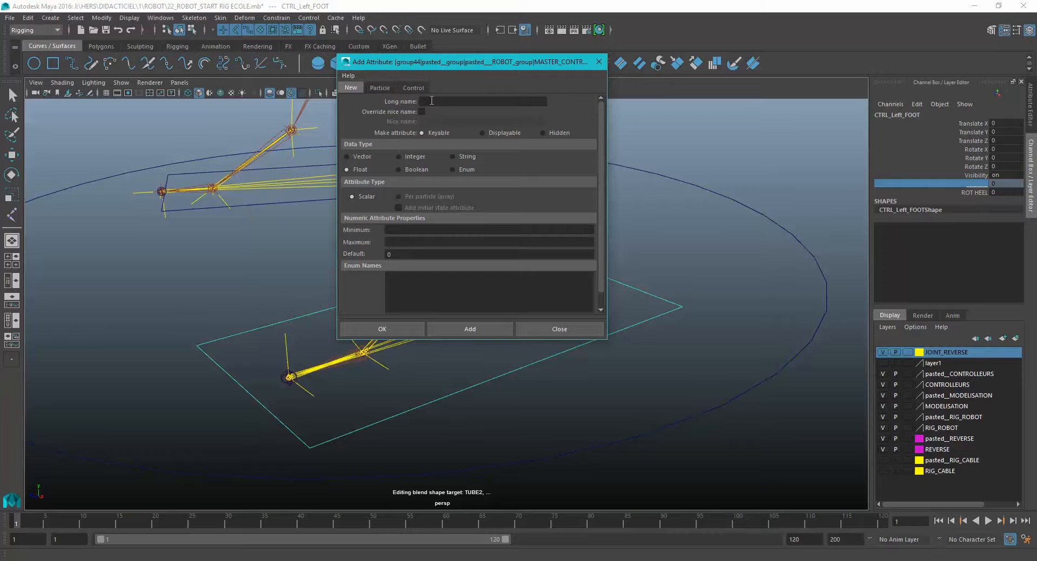
text(TOE_UP)
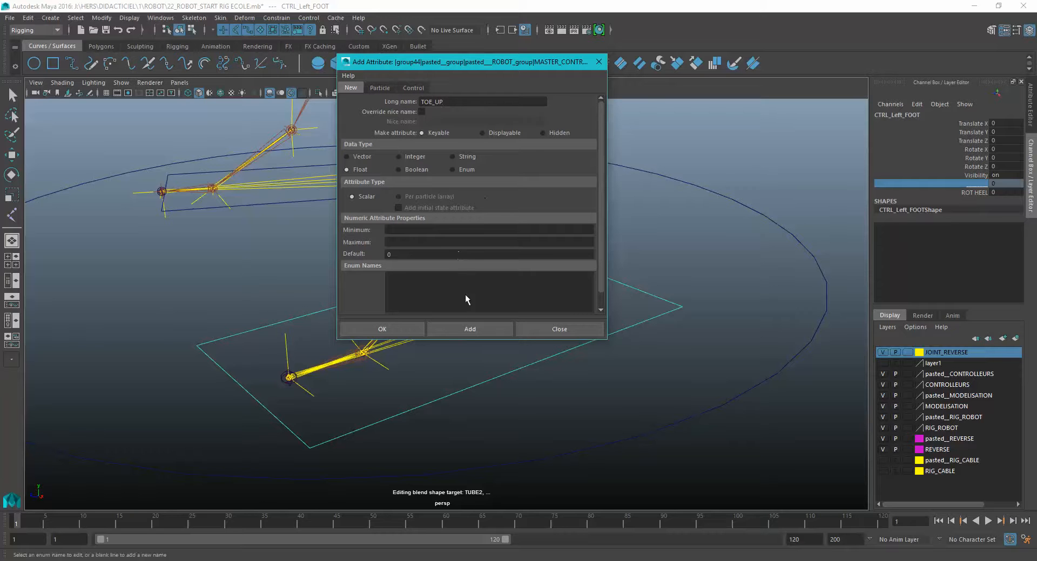
click(460, 327)
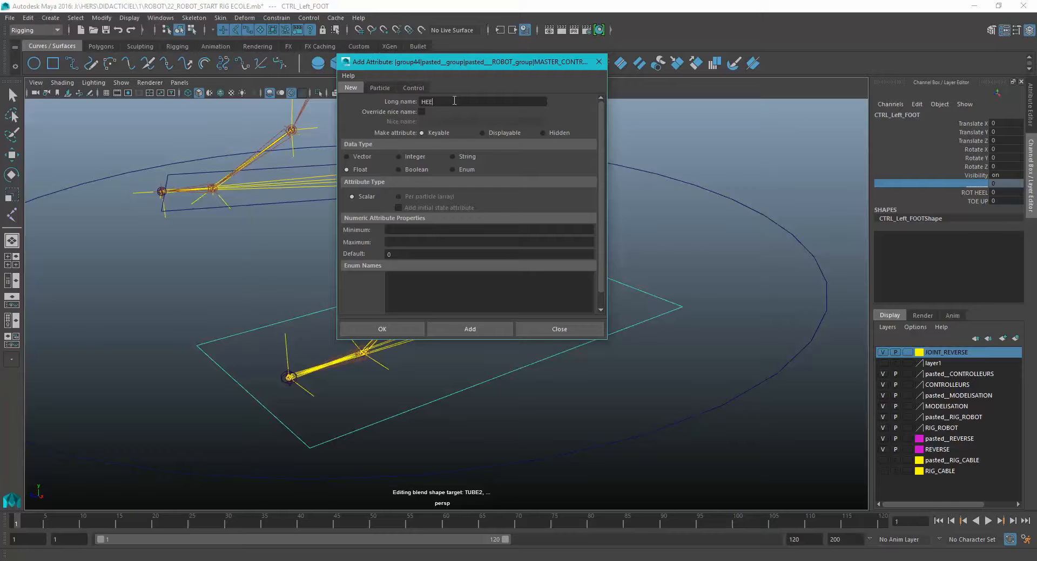
Add the float attributes HEEL PIVOT and SIDE_TO_SIDE to the left foot control and finish adding attributes
text(HEEL PIVOT)
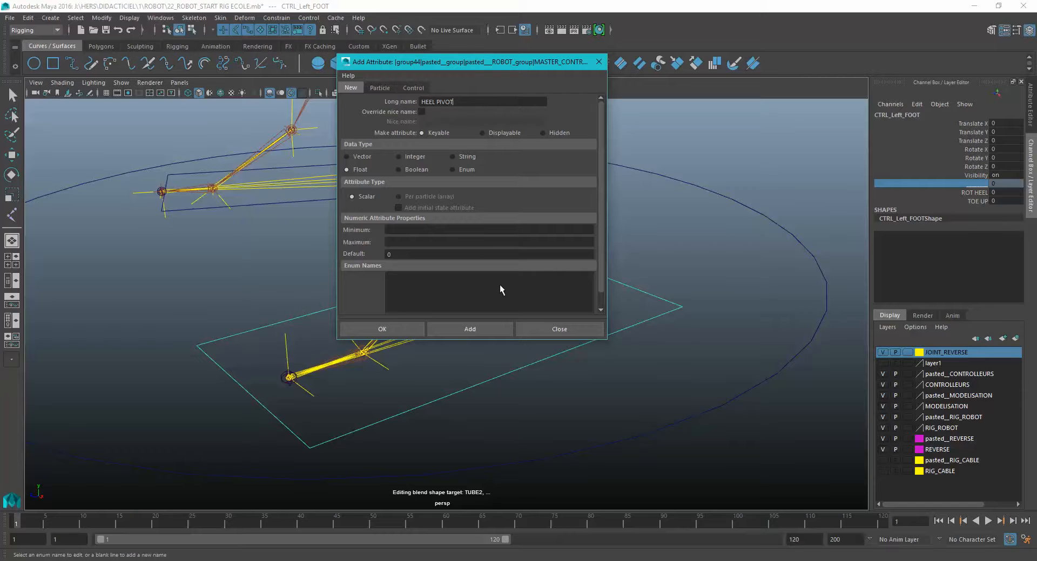
click(475, 329)
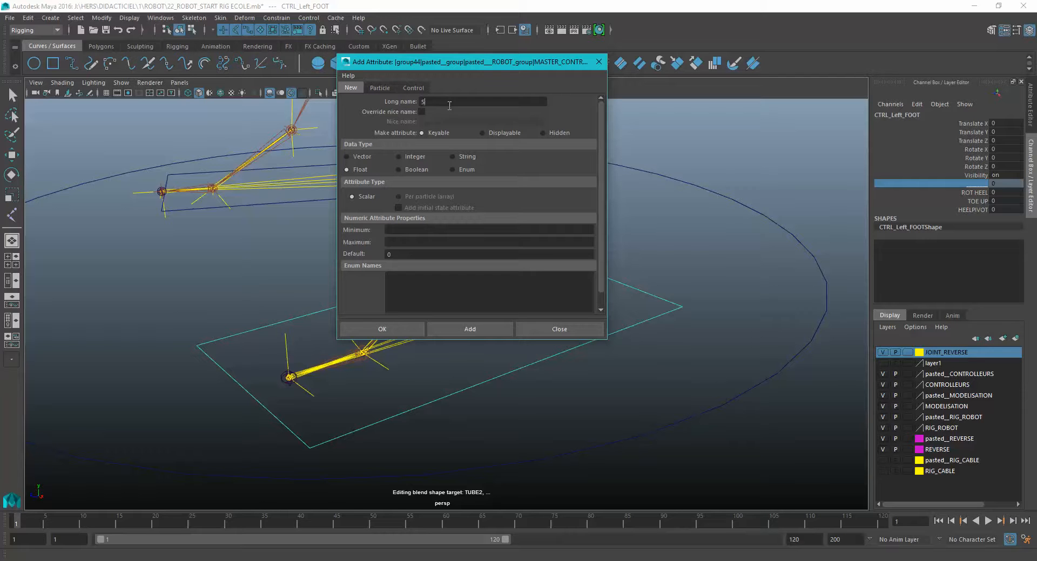
text(SIDE_TO_SIDE)
click(492, 329)
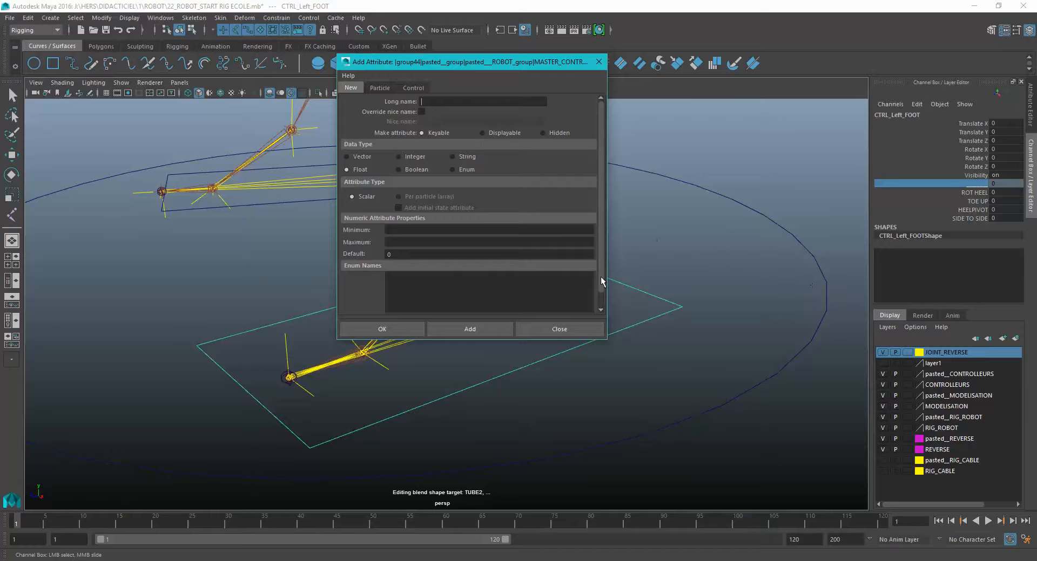
click(569, 330)
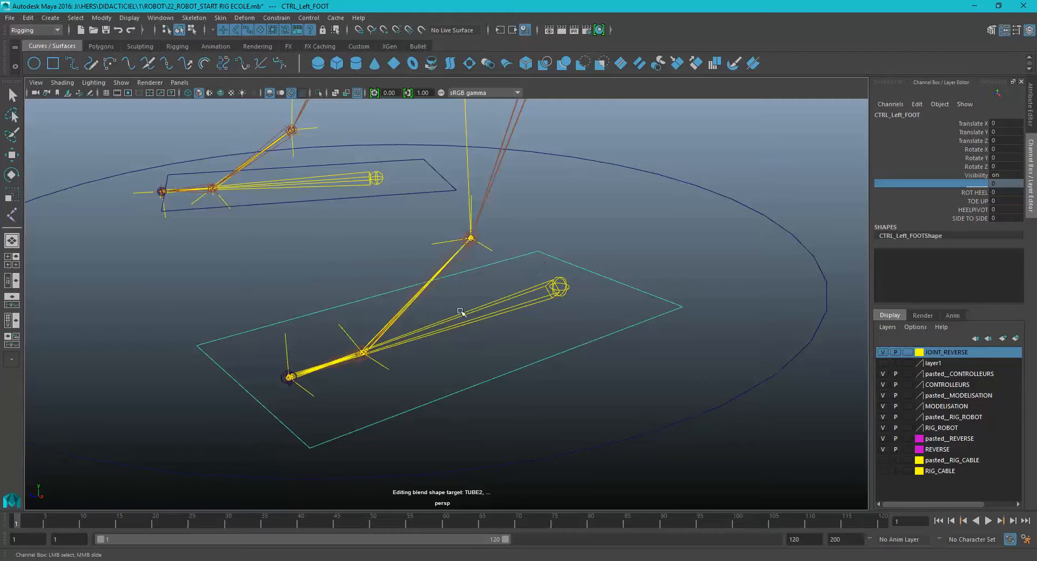
Open the Connection Editor with CTRL_Left_FOOT as the source and select its ROT_HEEL attribute as the output
click(162, 18)
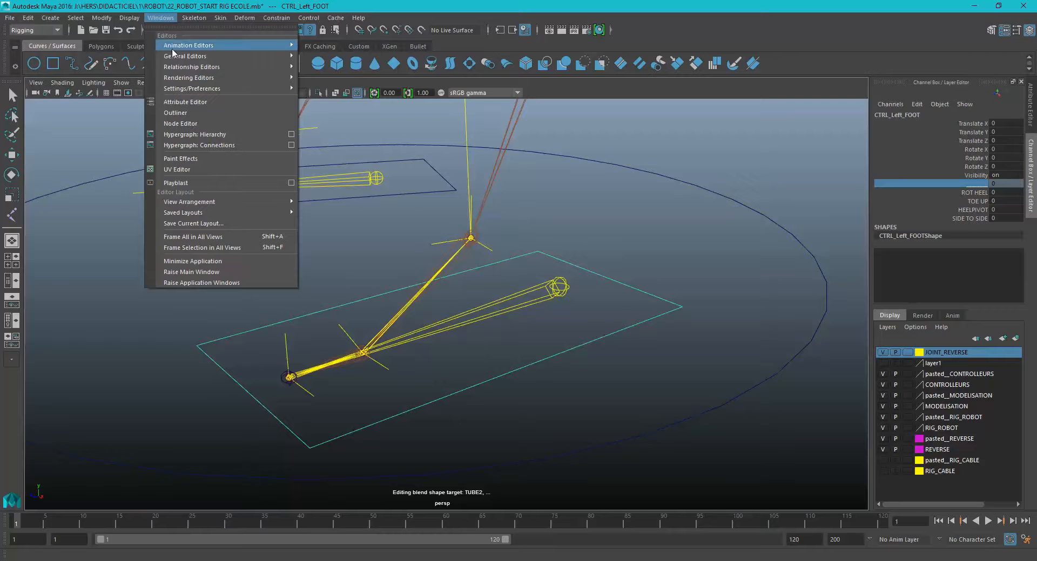
mouse_move(175, 56)
click(341, 98)
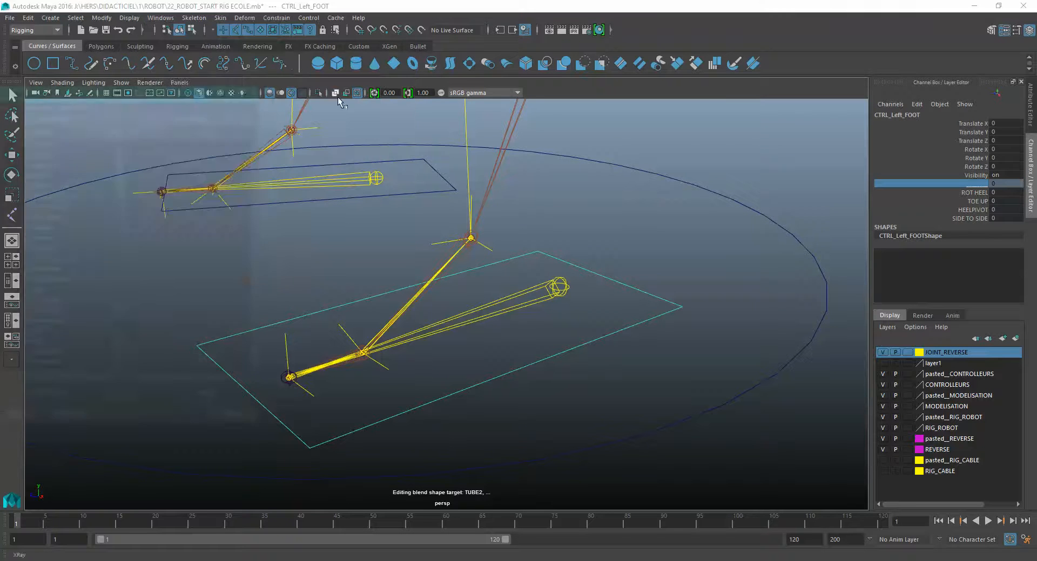
drag(194, 70, 236, 47)
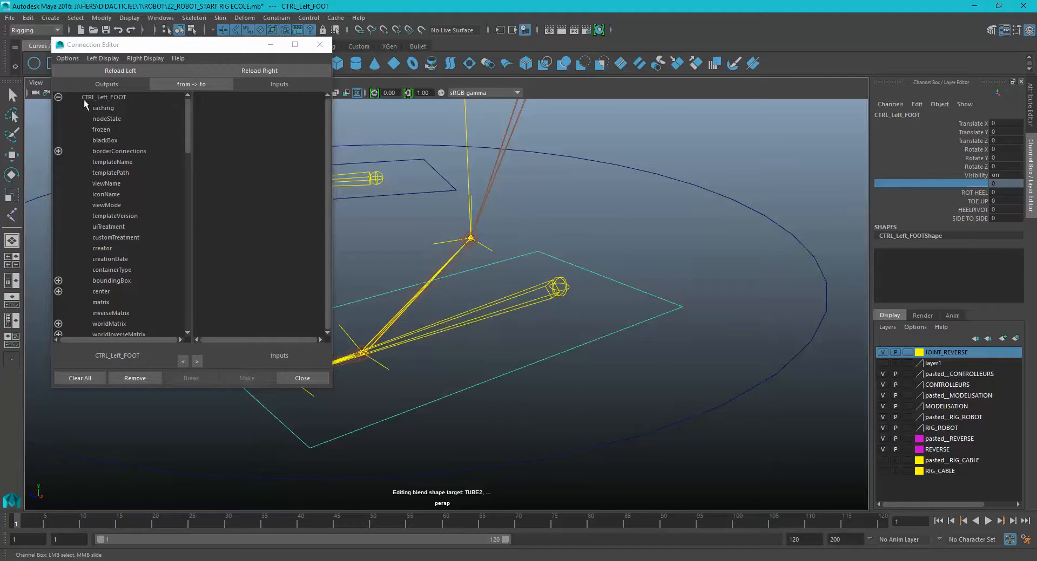
click(104, 100)
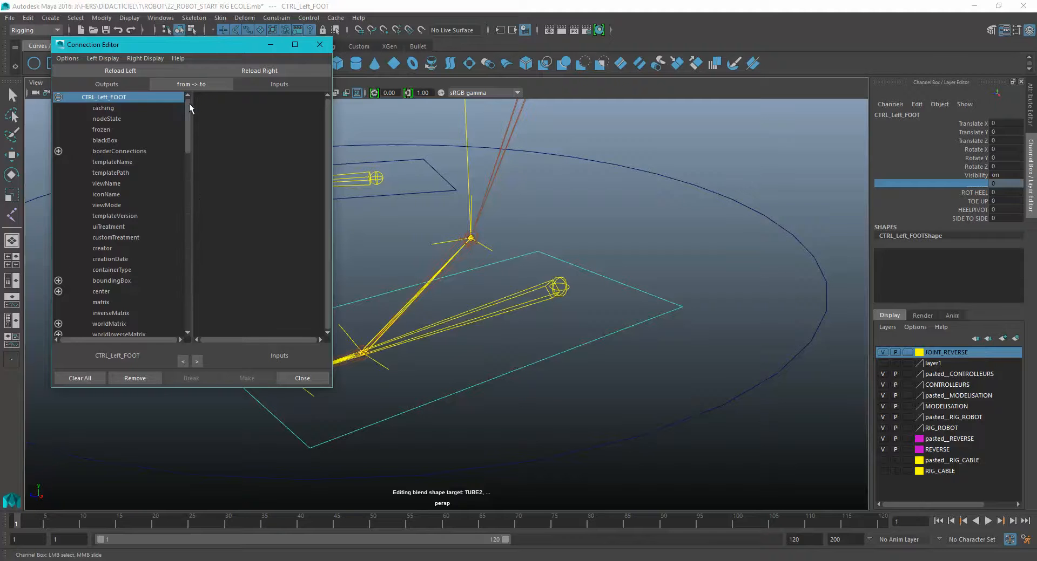
drag(189, 103, 203, 296)
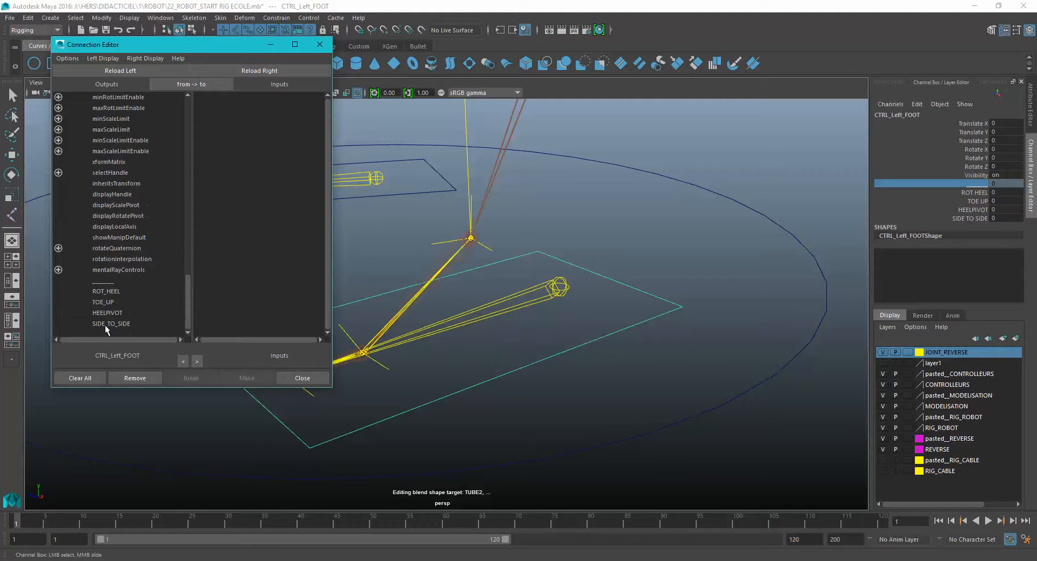
click(106, 292)
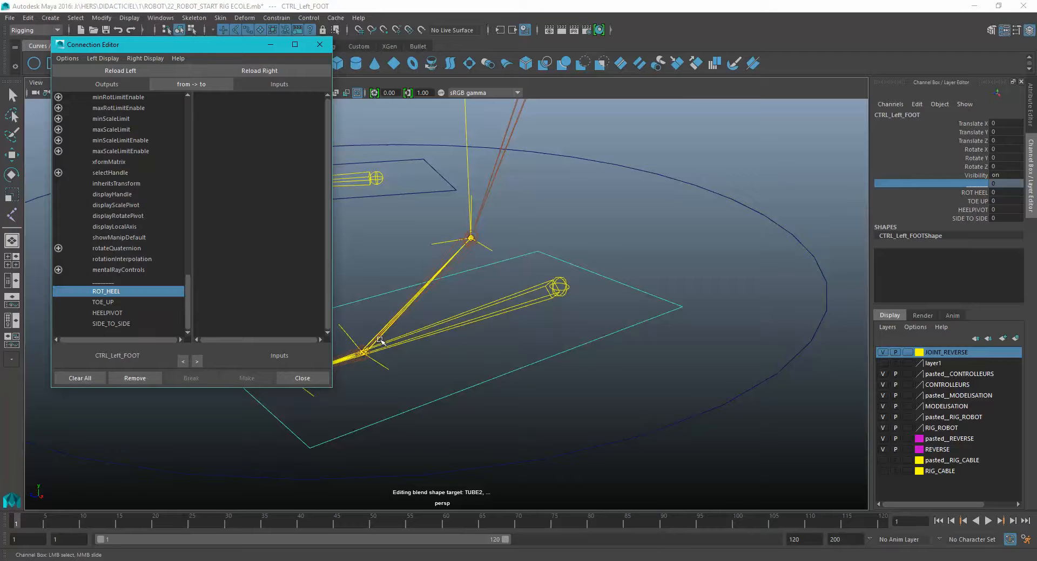
Hide the joint7 chain that overlaps the reverse foot joints on the left leg
alt+drag(453, 267, 476, 258)
alt+right_drag(453, 273, 438, 310)
click(439, 311)
key(w)
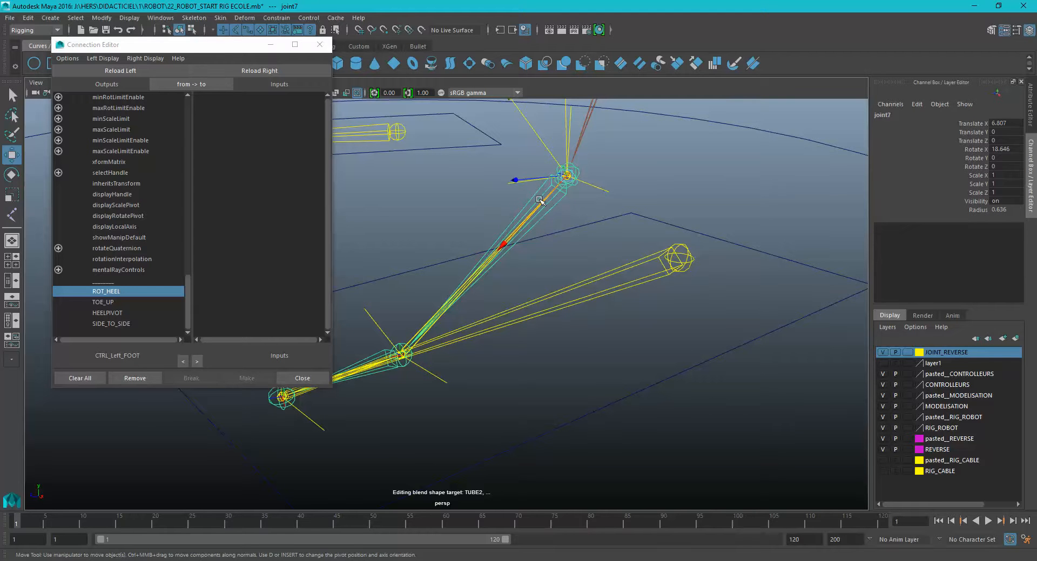
key(ctrl+h)
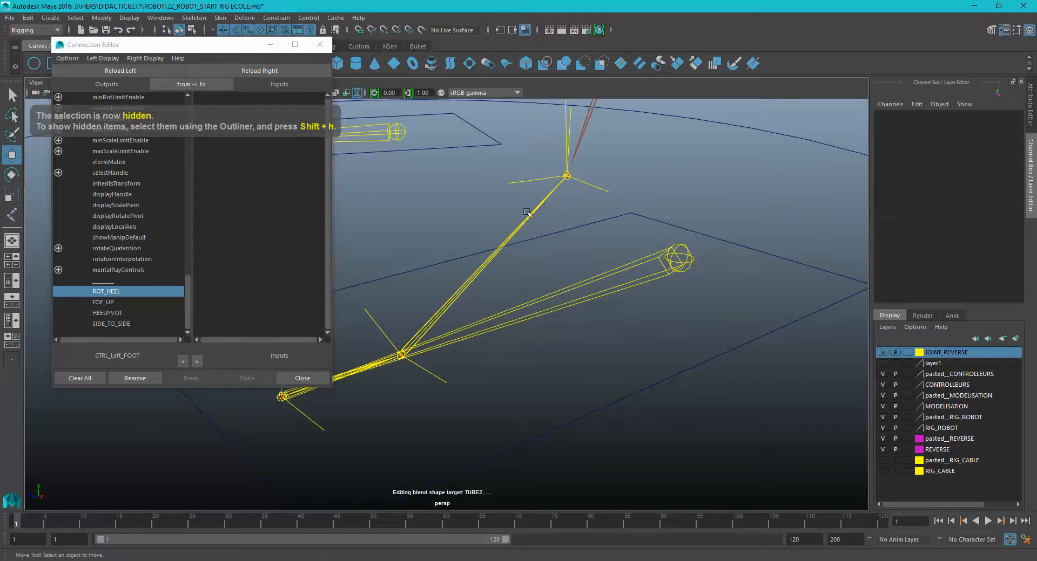
Load joint27, the ball-to-ankle reverse joint, as the connection target and connect ROT_HEEL to its rotateZ
click(494, 255)
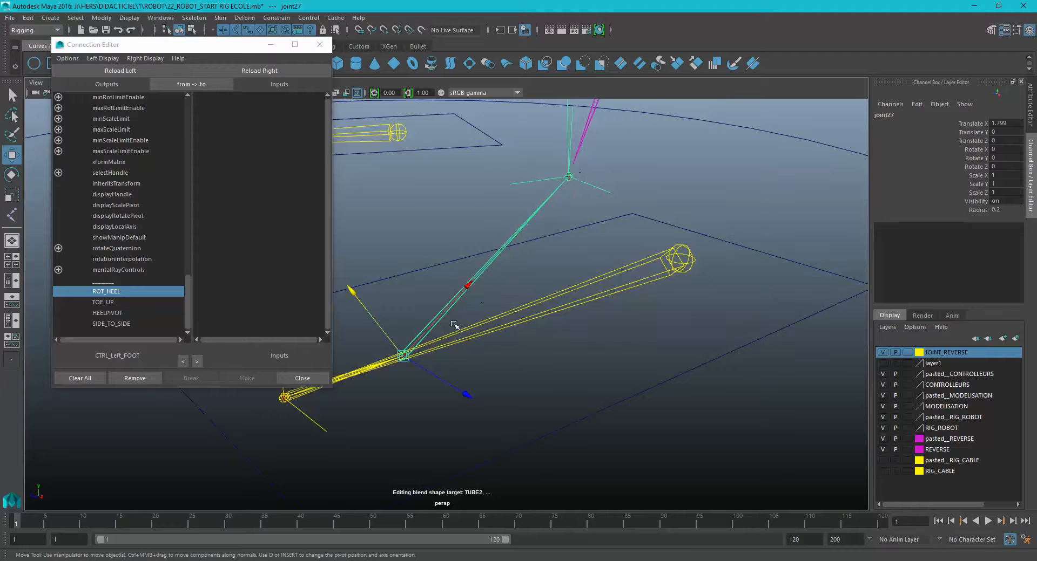
click(257, 74)
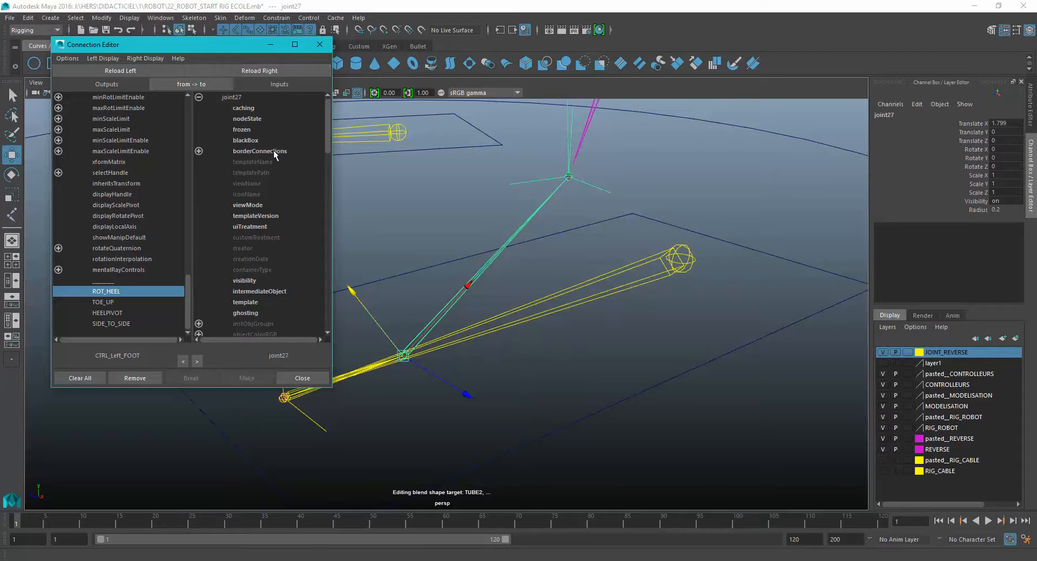
scroll(287, 231, down, 3)
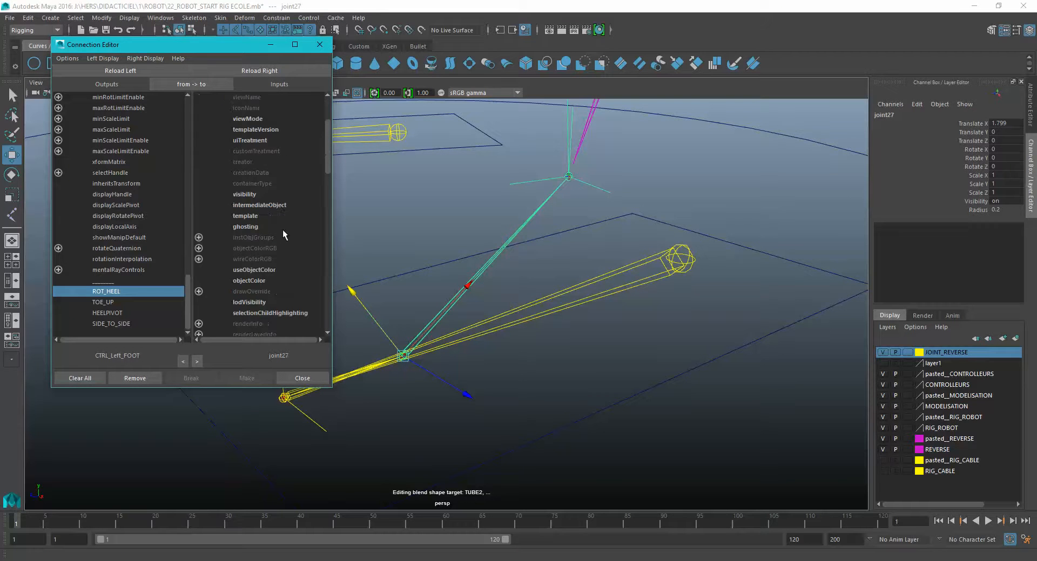
scroll(260, 226, down, 10)
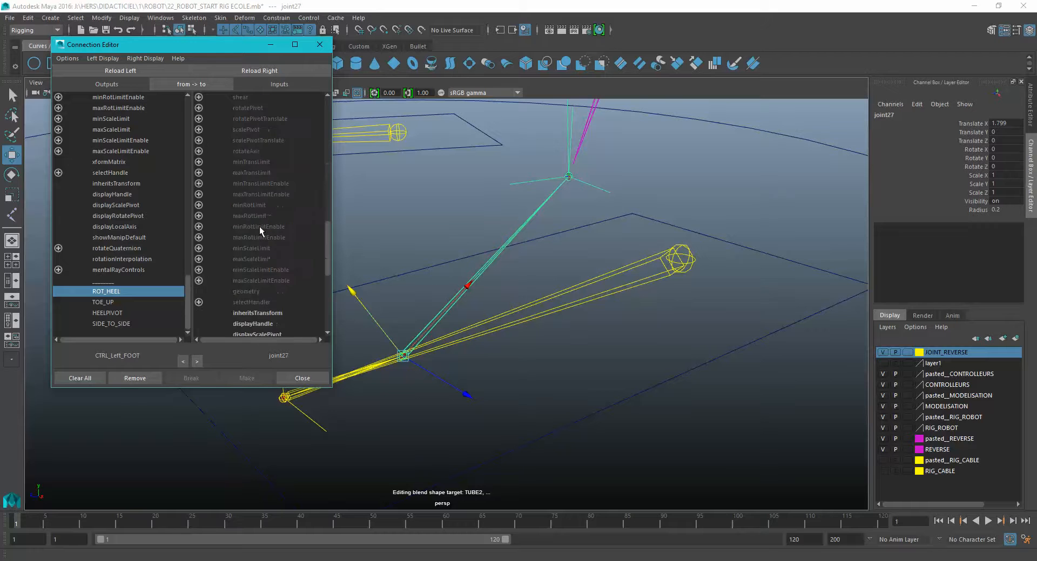
scroll(259, 226, up, 6)
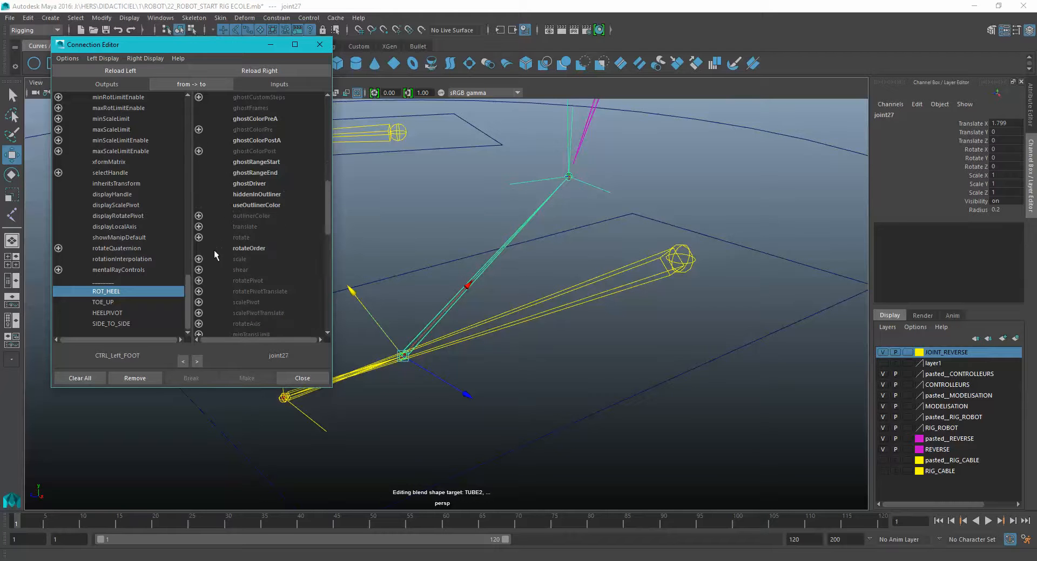
click(199, 237)
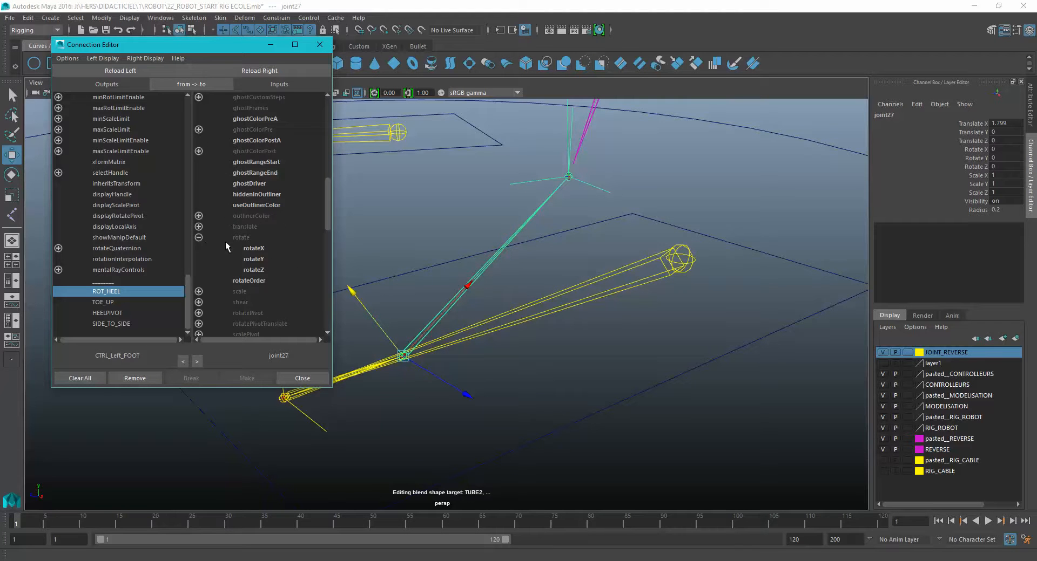
key(e)
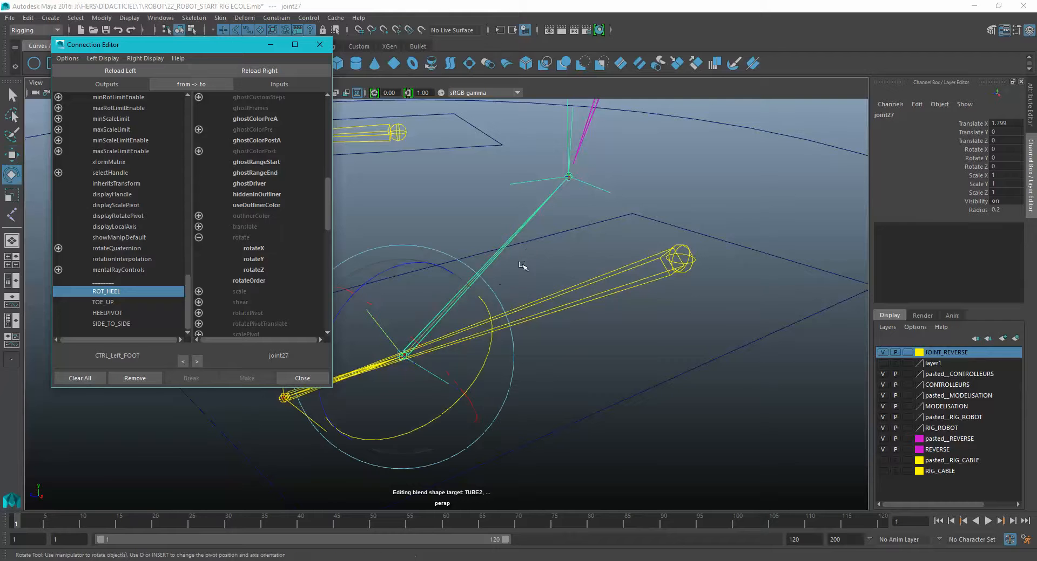
drag(401, 267, 336, 284)
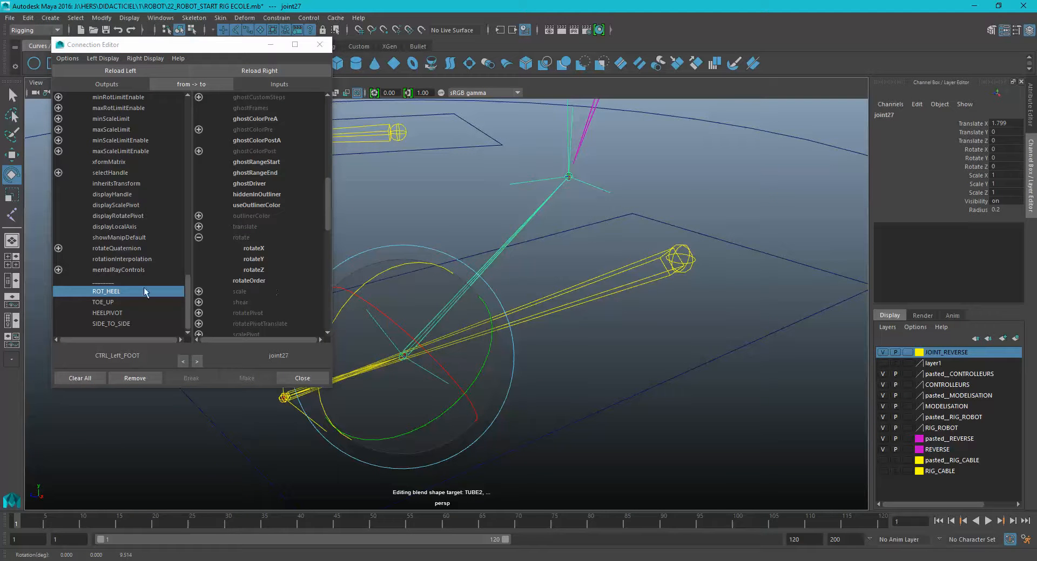
click(253, 272)
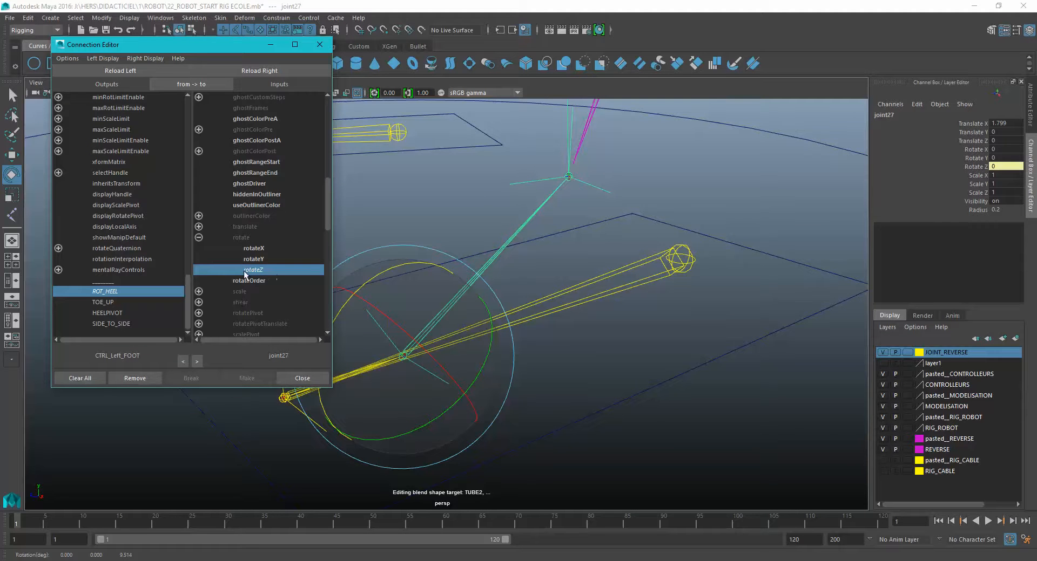
Test the ROT HEEL attribute on the left foot control by scrubbing its value, and undo the change
alt+middle_drag(458, 317, 500, 303)
drag(735, 305, 756, 391)
click(984, 192)
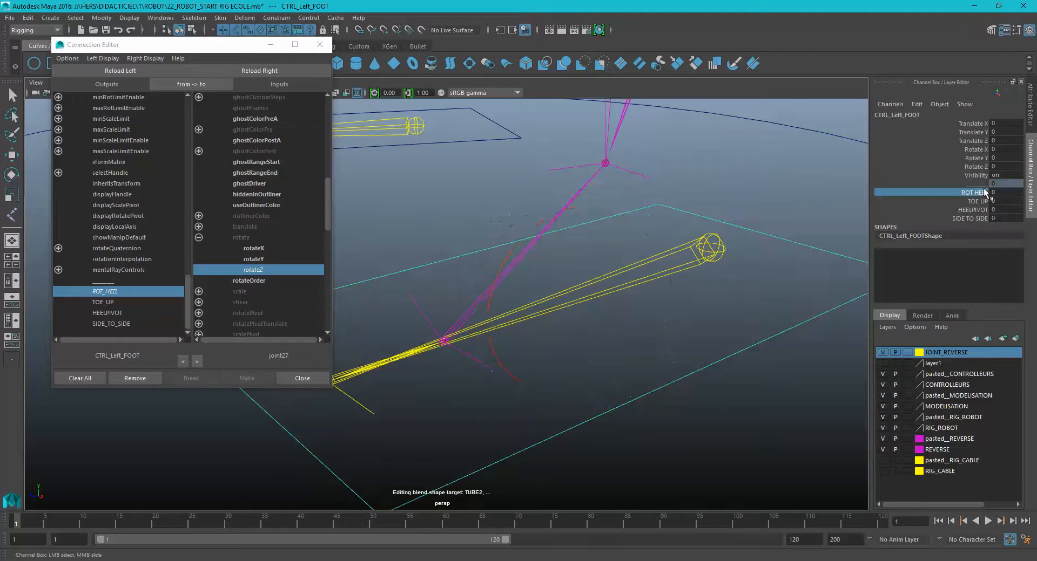
middle_drag(750, 262, 838, 268)
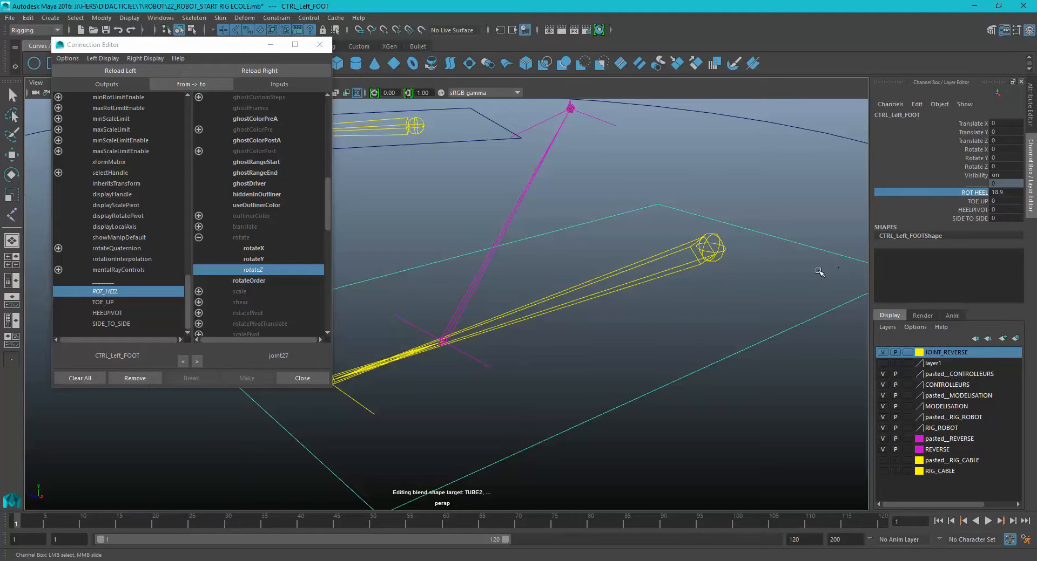
key(ctrl+z)
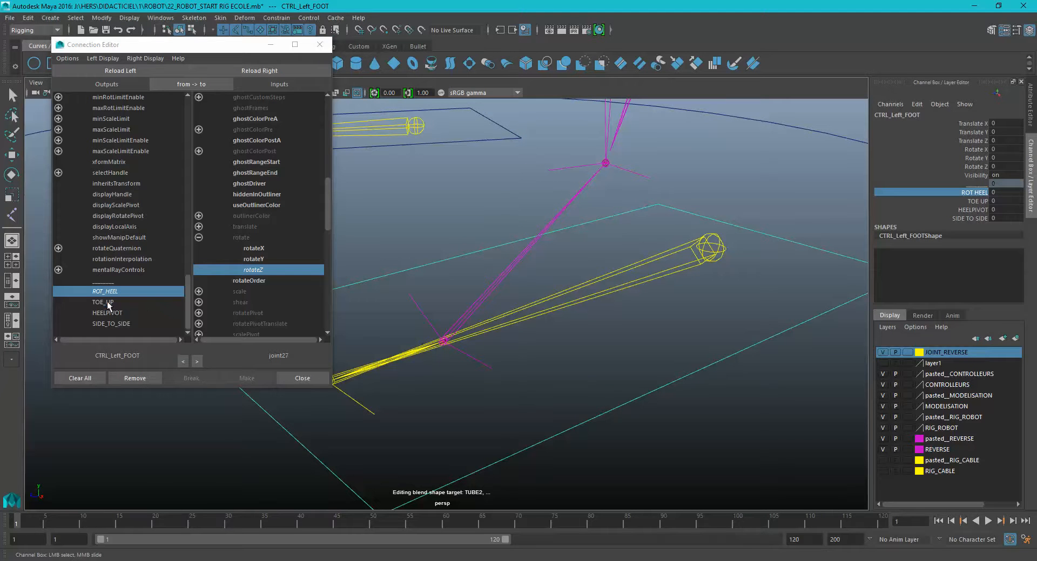
Load the heel joint25 as the connection target and connect TOE_UP to its rotateZ
click(106, 303)
click(717, 241)
key(e)
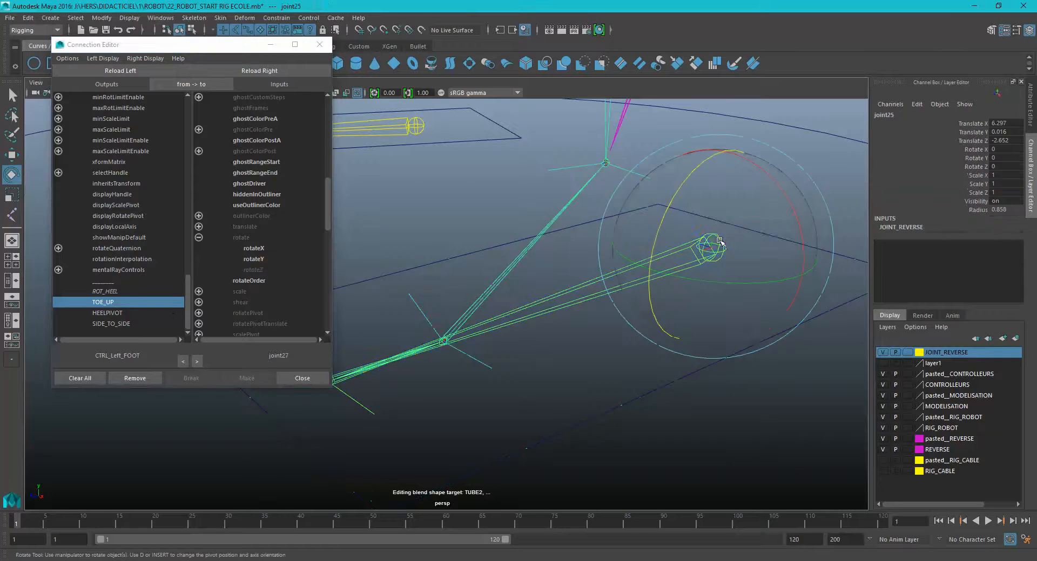
scroll(704, 240, down, 3)
drag(590, 210, 623, 186)
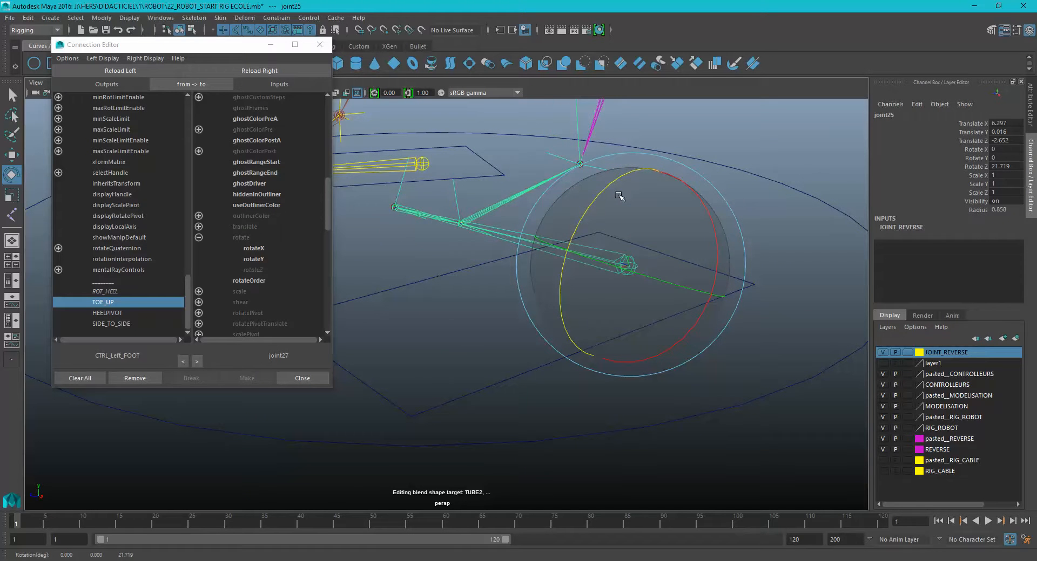
key(ctrl+z)
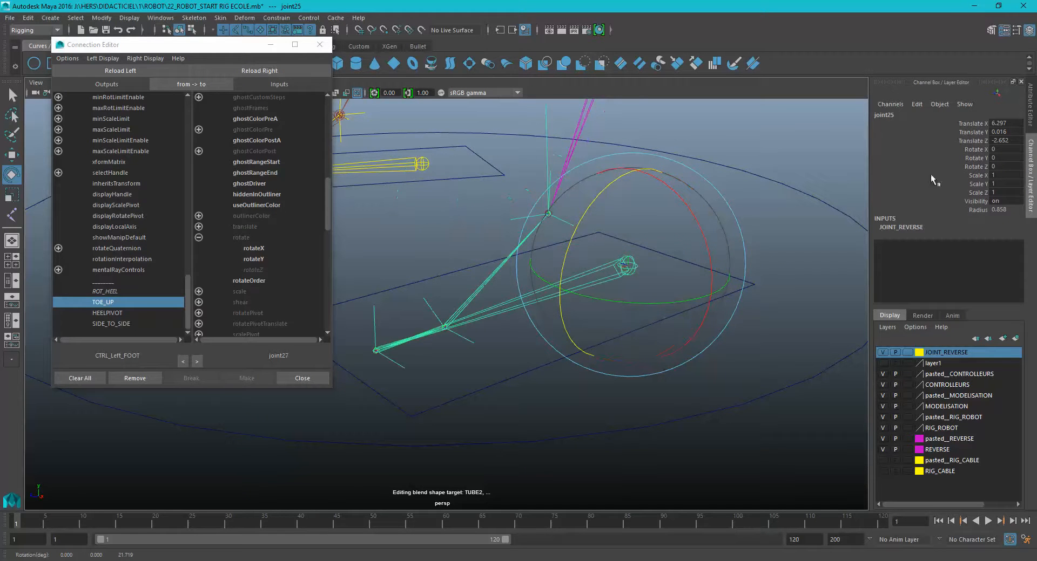
click(270, 71)
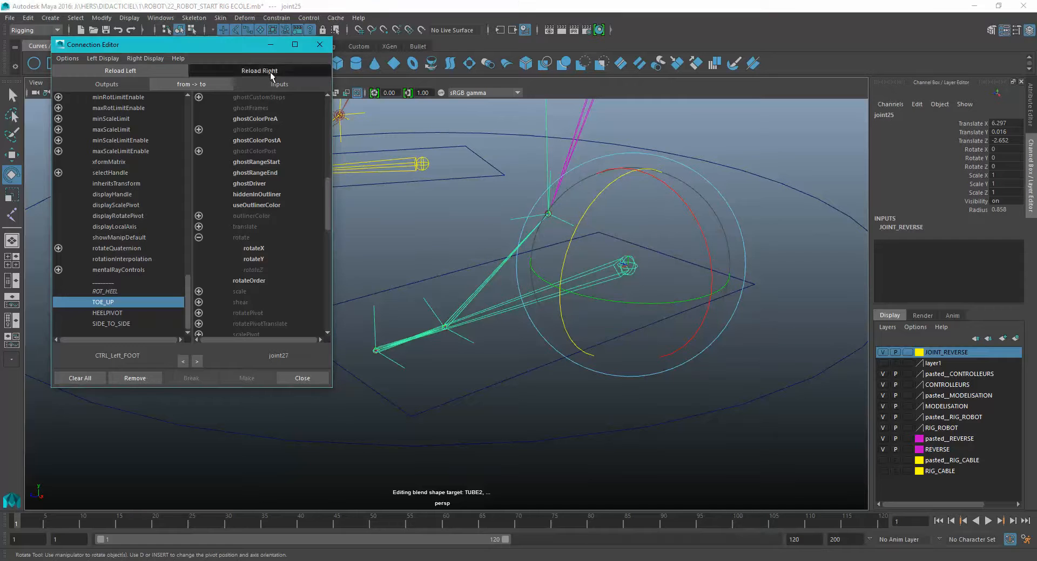
click(199, 238)
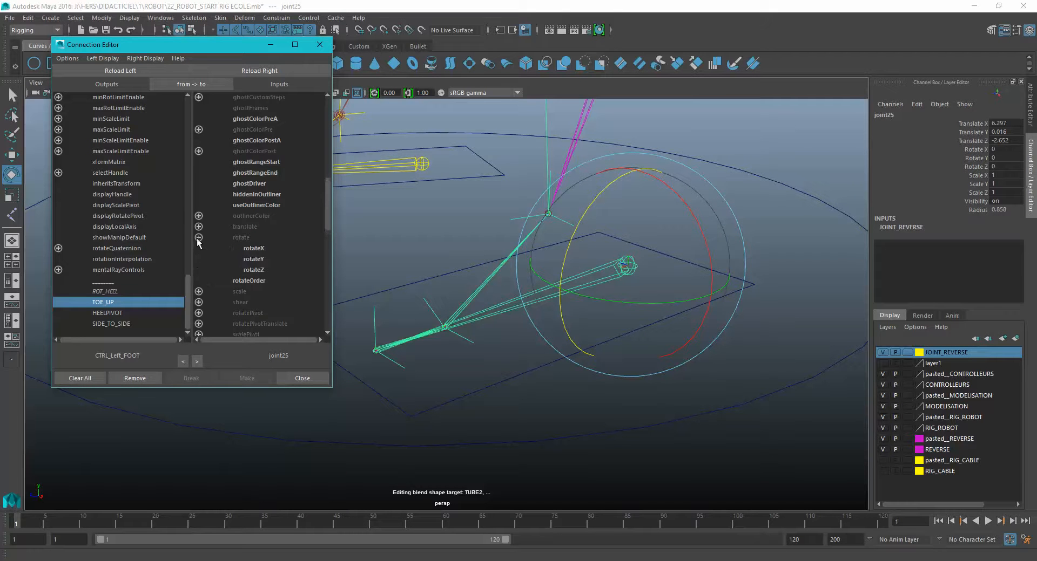
click(259, 271)
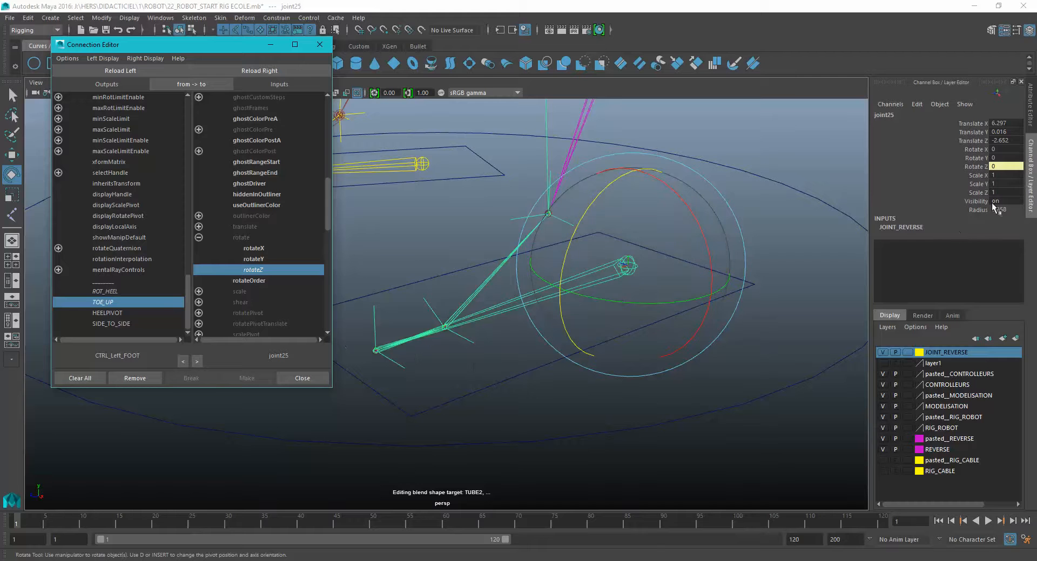
Test the TOE UP attribute on the left foot control by scrubbing its value, and undo the change
click(798, 263)
drag(760, 273, 729, 333)
click(978, 204)
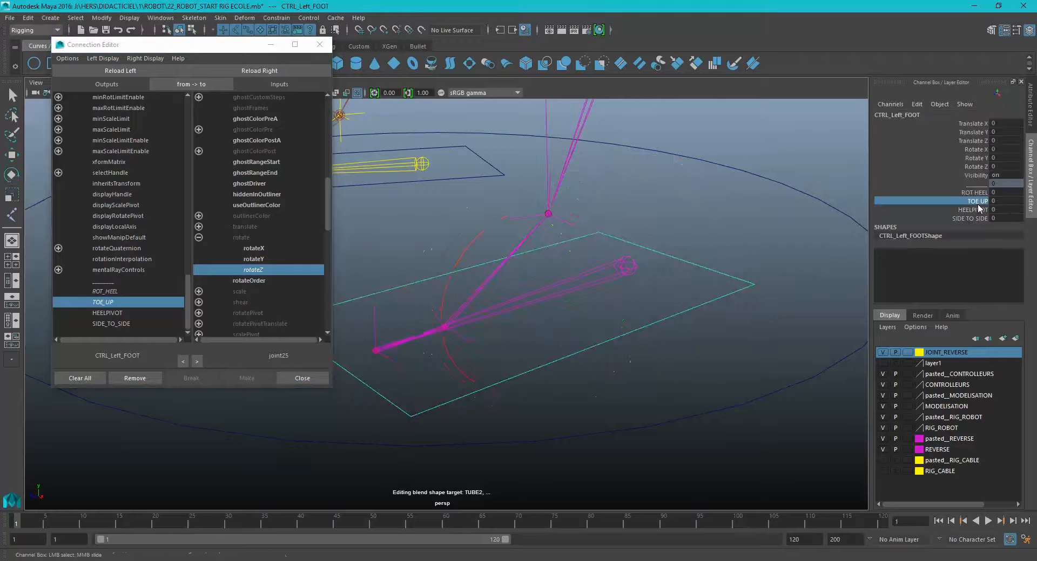
middle_drag(836, 260, 778, 304)
key(ctrl+z)
Connect HEELPIVOT to rotateY and SIDE_TO_SIDE to rotateX of joint25
click(128, 314)
click(261, 260)
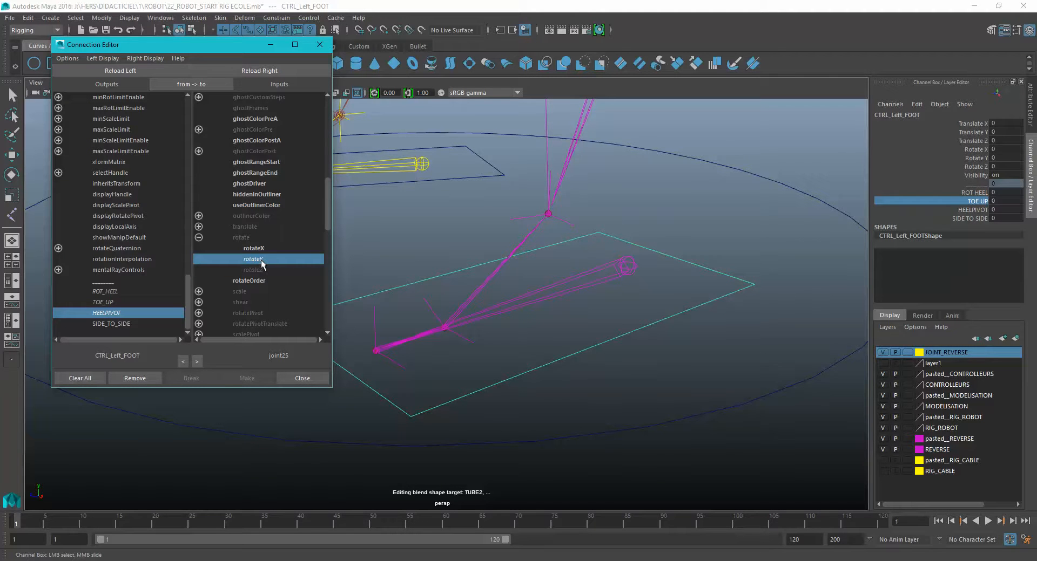
click(120, 324)
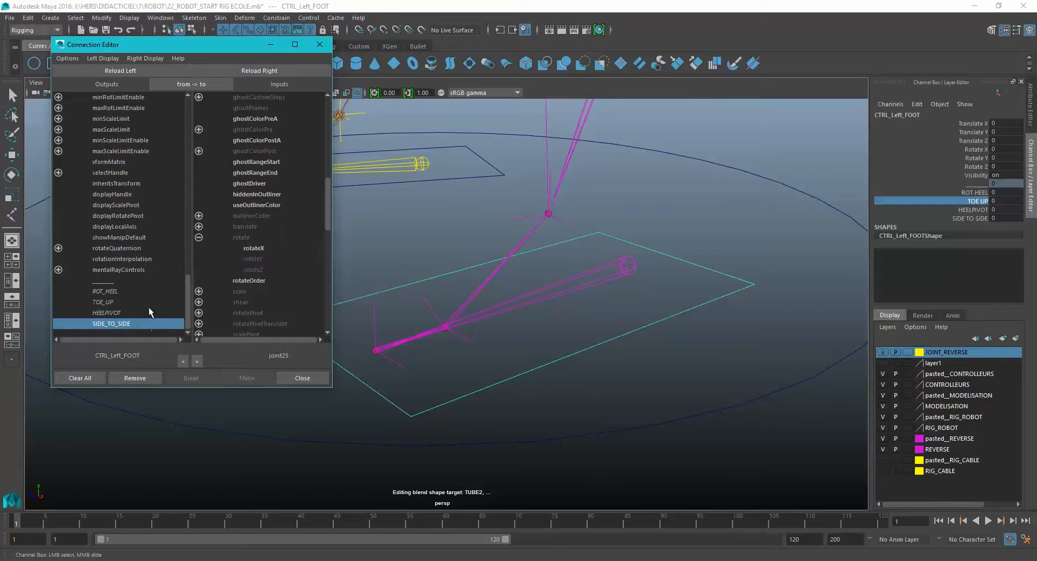
click(246, 249)
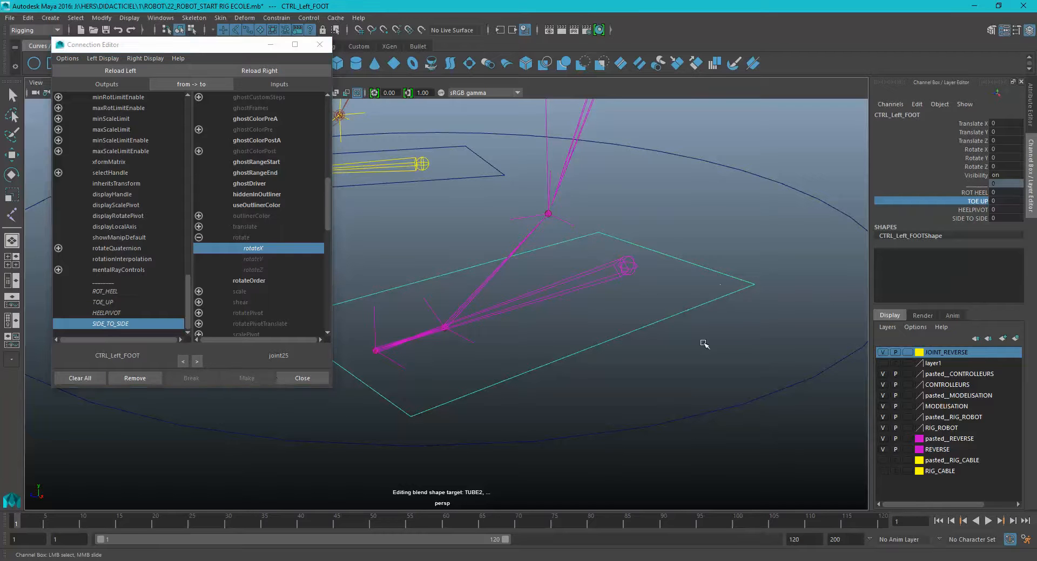
Test the TOE UP, HEELPIVOT and SIDE TO SIDE attributes on the left foot control, undoing each change
click(975, 192)
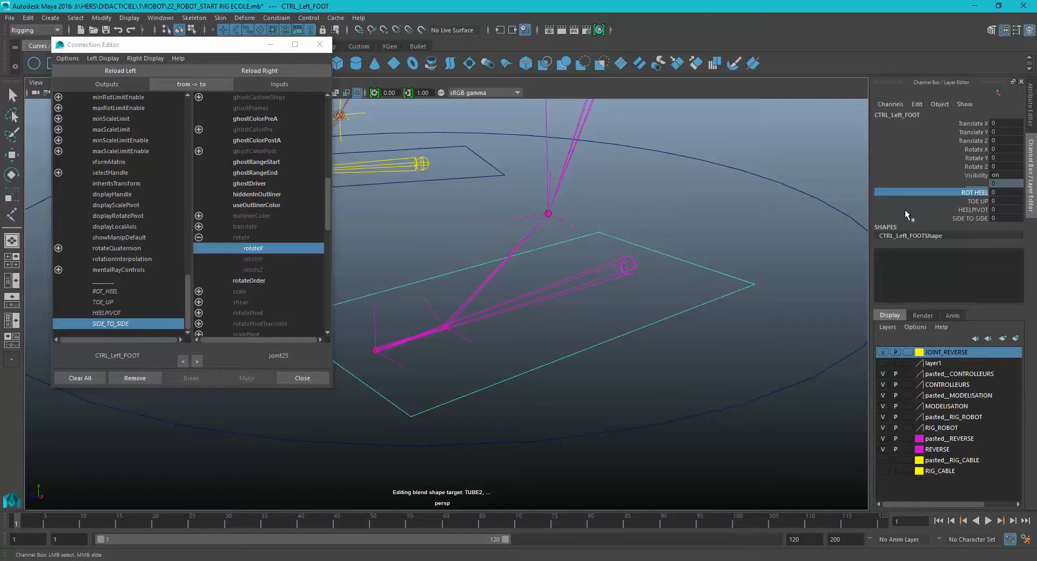
click(977, 201)
middle_drag(700, 261, 787, 316)
key(ctrl+z)
click(979, 211)
key(ctrl+z)
click(975, 219)
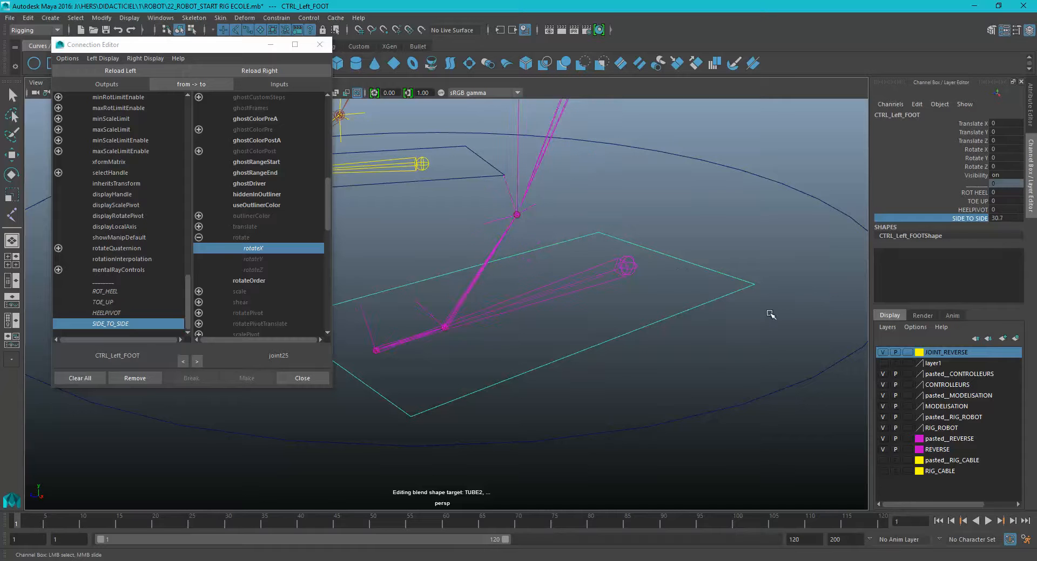
key(ctrl+z)
alt+drag(640, 251, 685, 251)
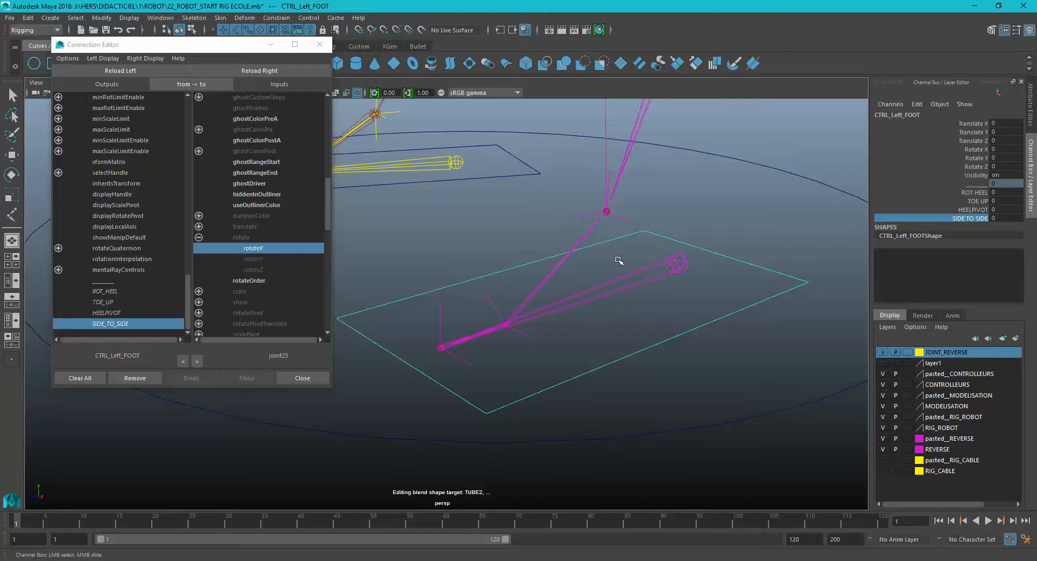
Close the Connection Editor and display only polygons in the perspective viewport
click(319, 45)
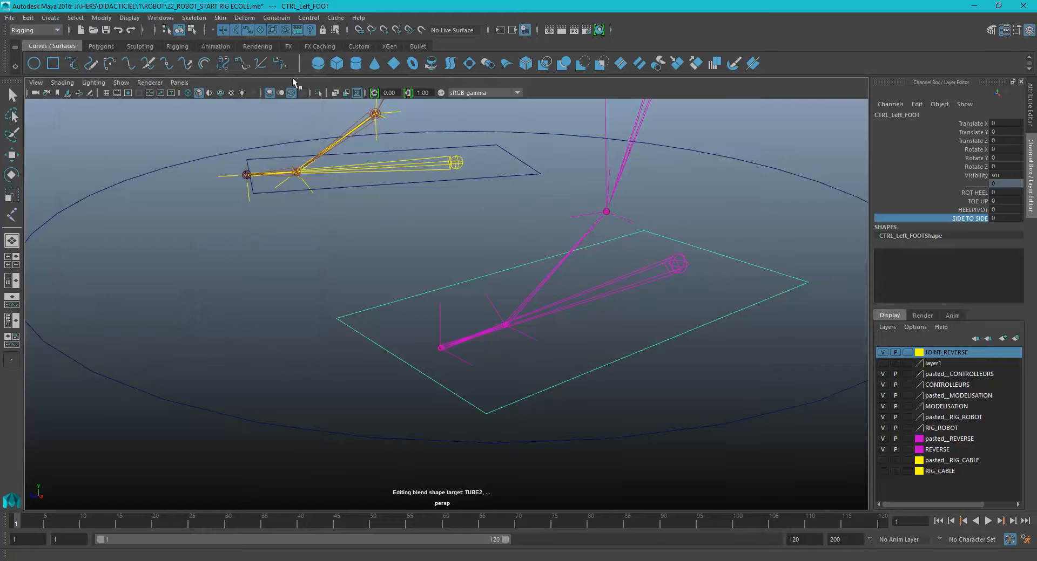
click(121, 83)
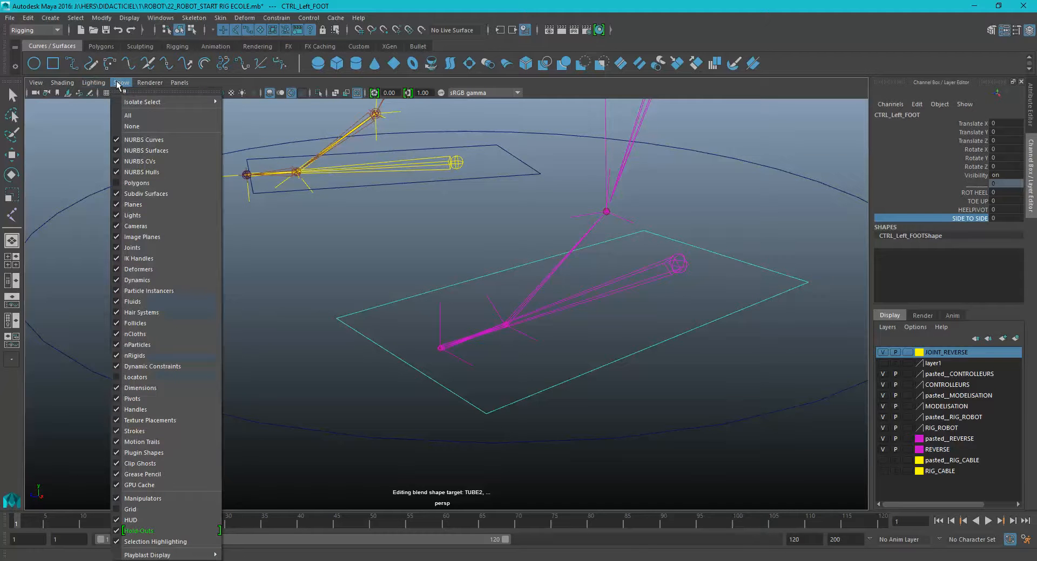
click(143, 182)
alt+drag(684, 248, 637, 271)
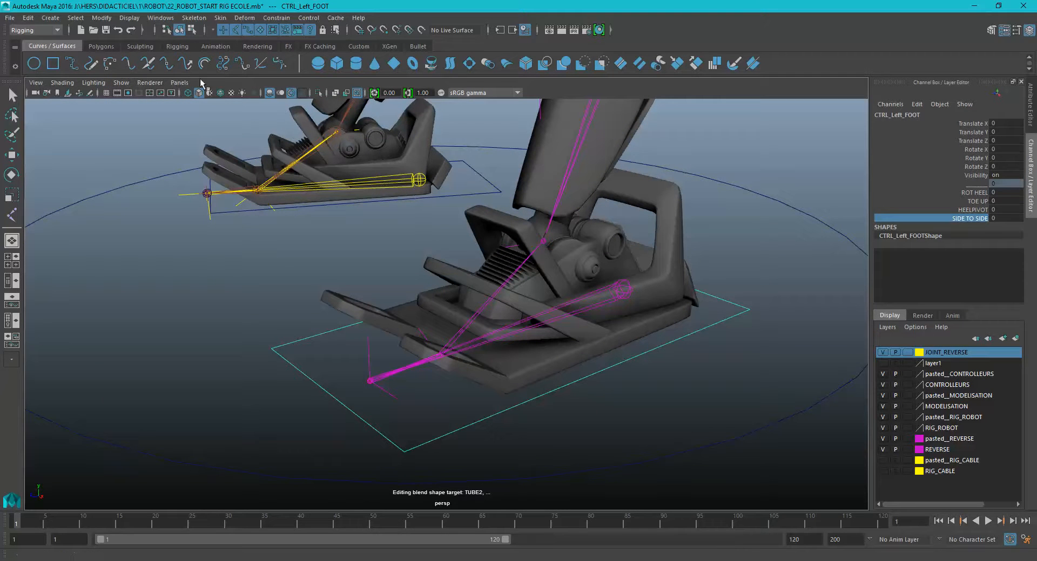
click(121, 82)
click(127, 125)
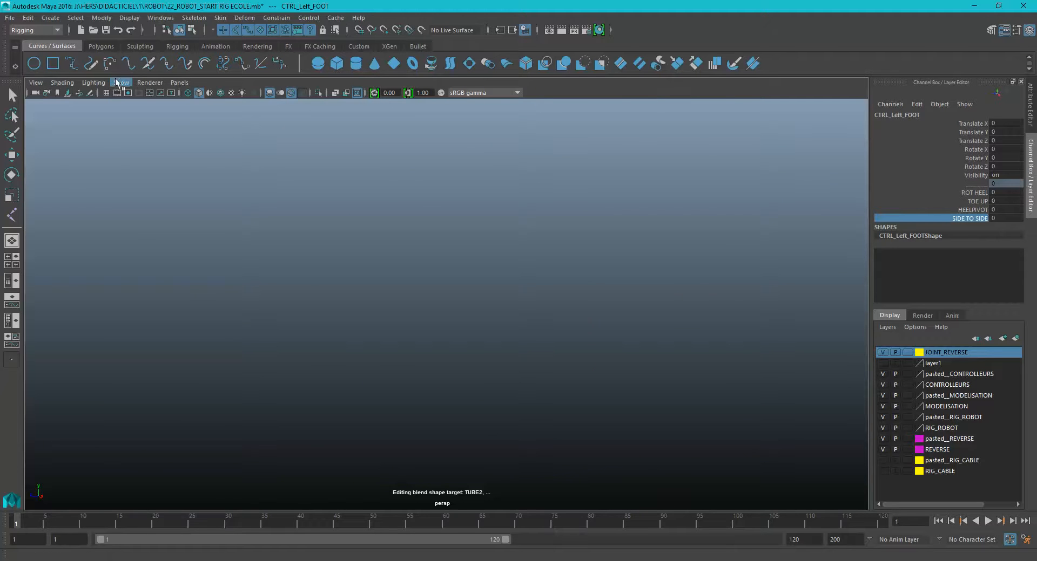
click(121, 83)
click(136, 183)
Select all the left foot's polygon meshes, leaving out the ankle sphere and the lower leg cylinder
drag(316, 416, 789, 257)
key(e)
drag(337, 403, 625, 207)
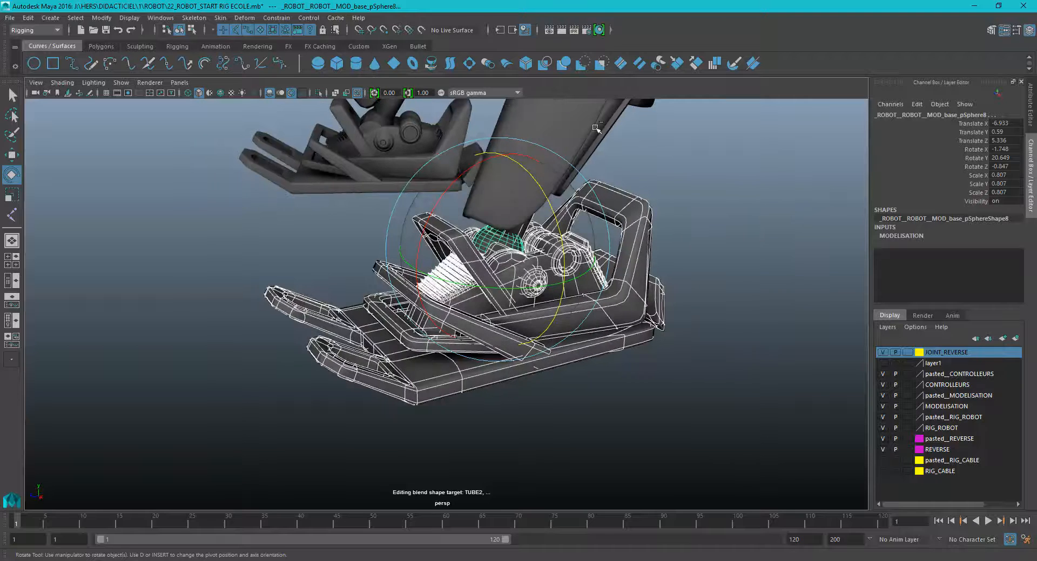
key(q)
shift+click(495, 234)
alt+drag(531, 208, 498, 205)
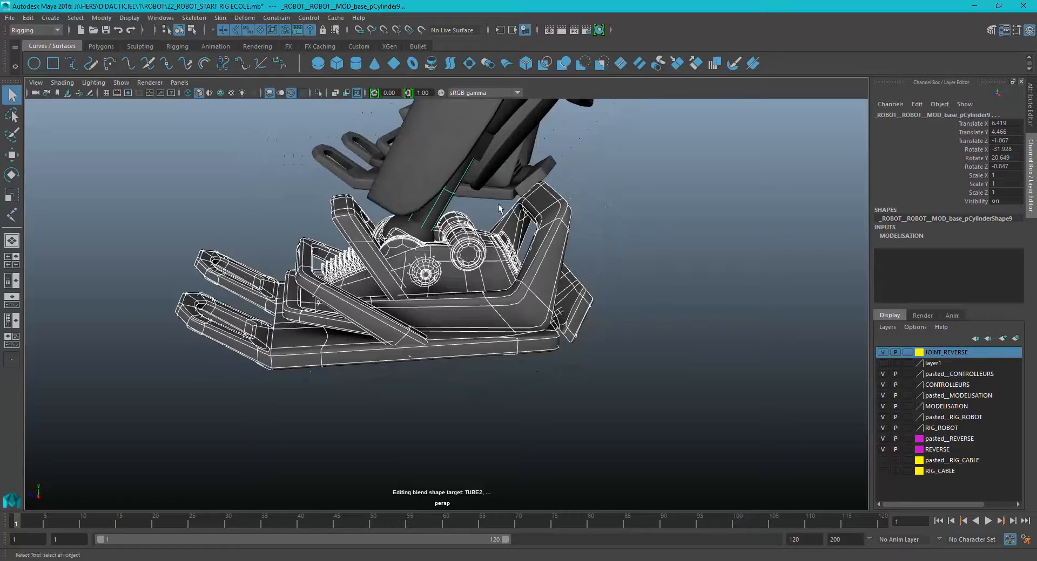
shift+click(438, 184)
mouse_move(667, 174)
alt+mouse_down()
mouse_move(560, 186)
mouse_move(791, 186)
mouse_move(715, 204)
mouse_move(676, 172)
alt+mouse_up()
Display the joints in the perspective viewport and parent the selected left foot meshes to joint27
click(117, 83)
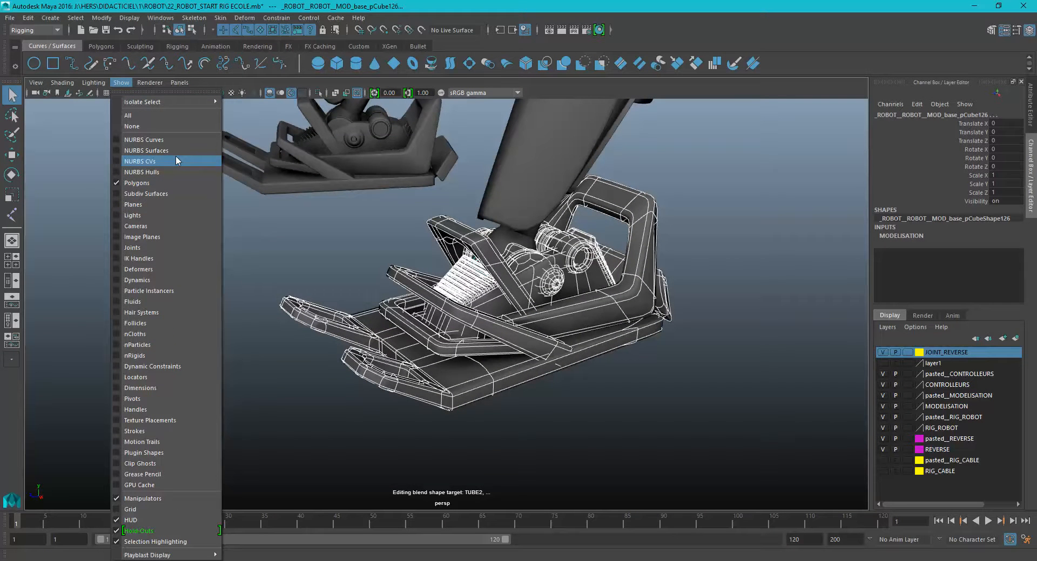
click(152, 247)
scroll(488, 280, up, 3)
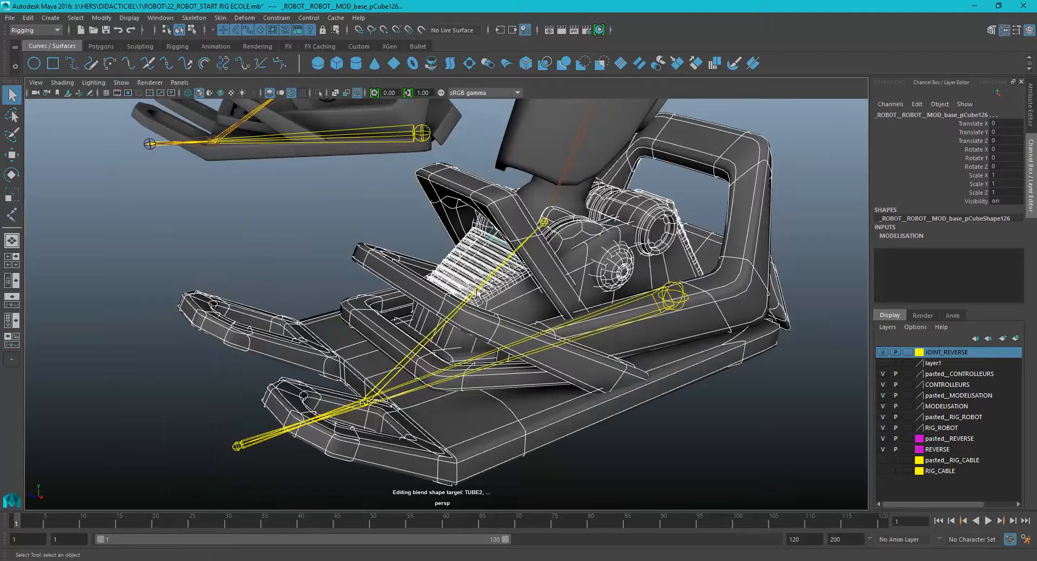
click(476, 295)
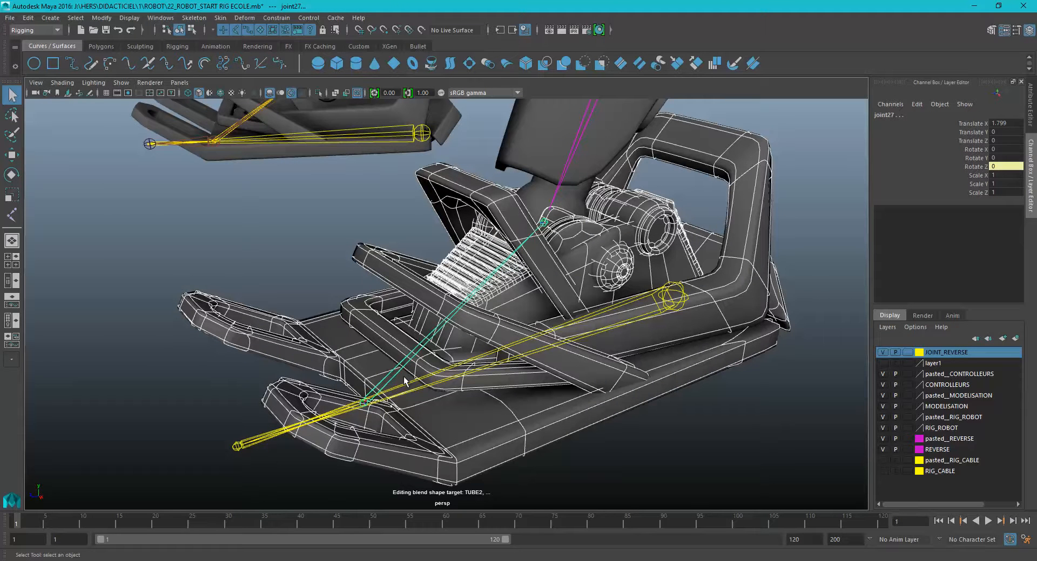
click(404, 381)
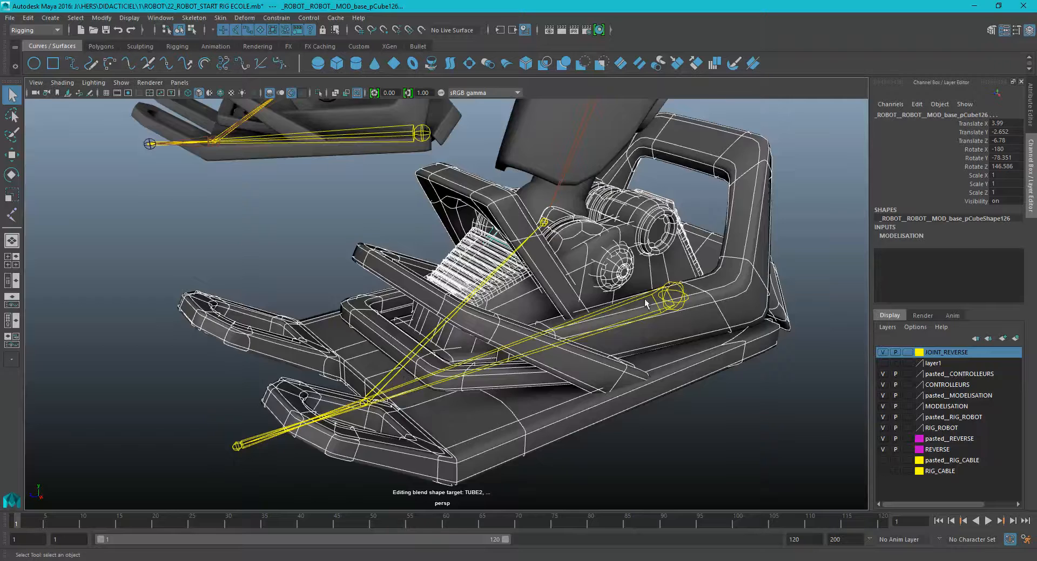
Display the NURBS curves in the perspective viewport and select the left foot control CTRL_Left_FOOT
scroll(646, 304, down, 3)
click(121, 82)
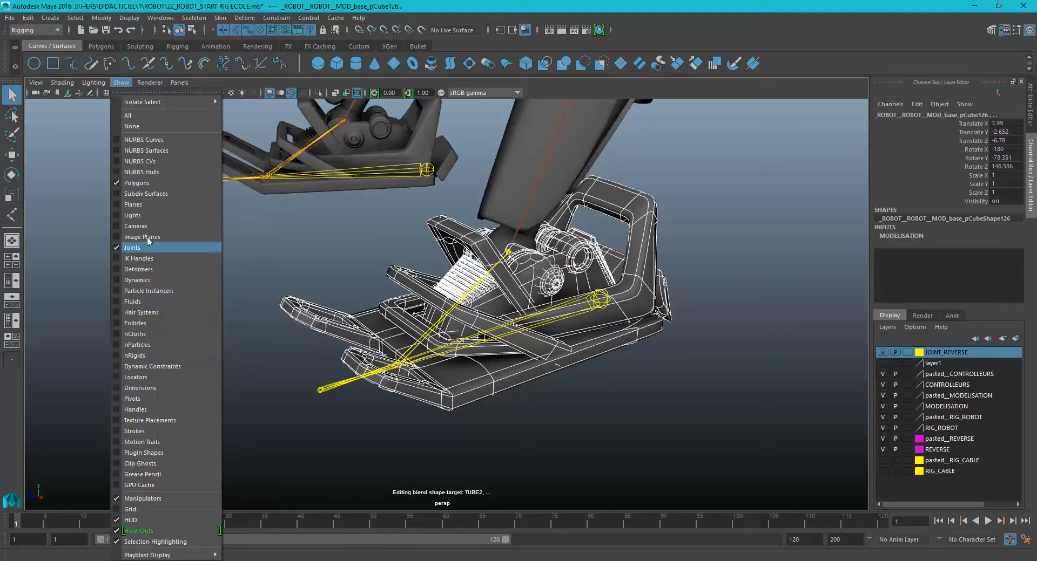
click(157, 139)
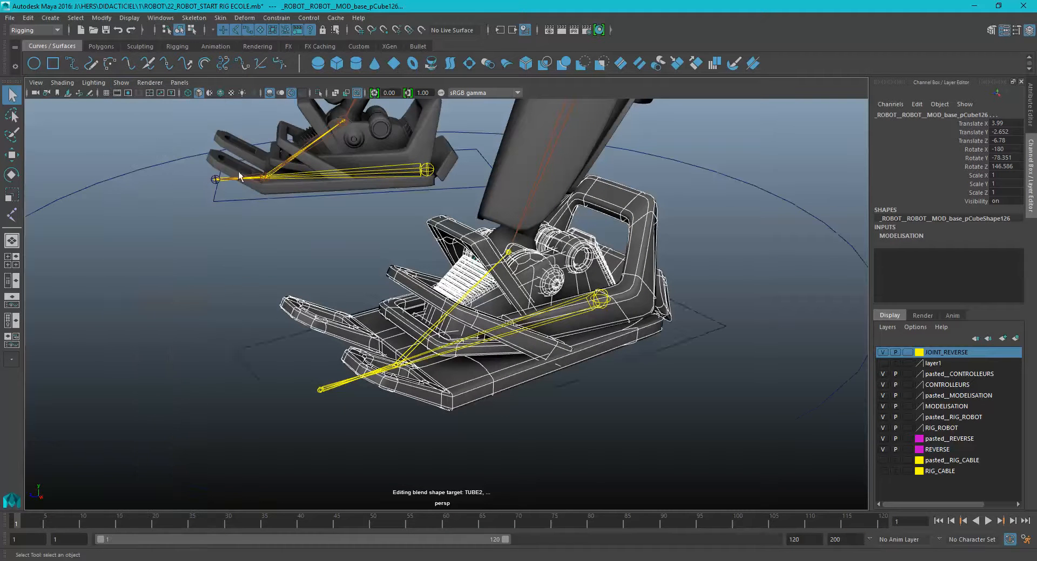
click(719, 319)
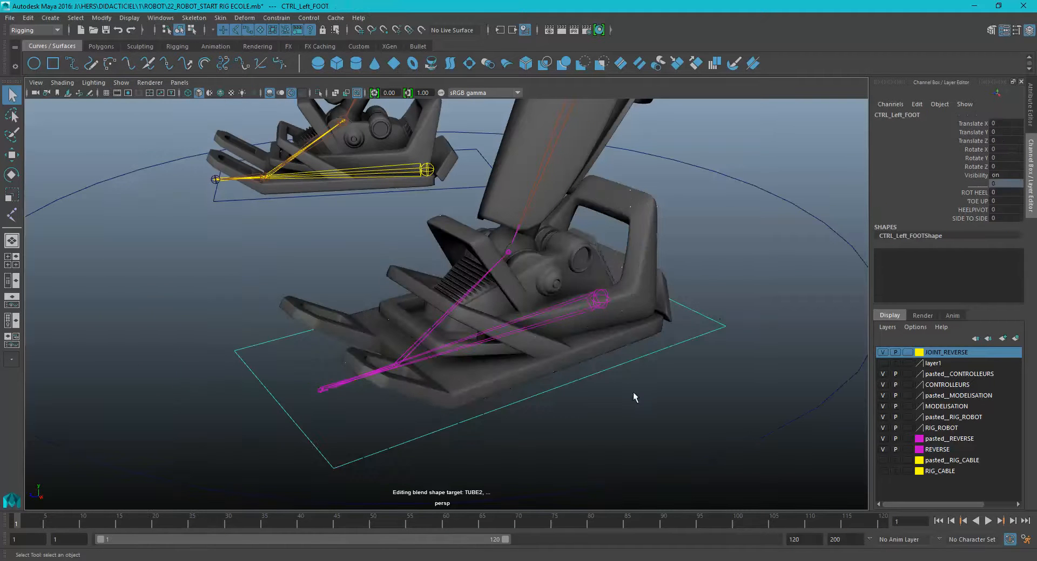
Test the ROT HEEL attribute on the left foot control with the attached meshes, undoing the change
click(974, 192)
middle_drag(788, 229, 858, 246)
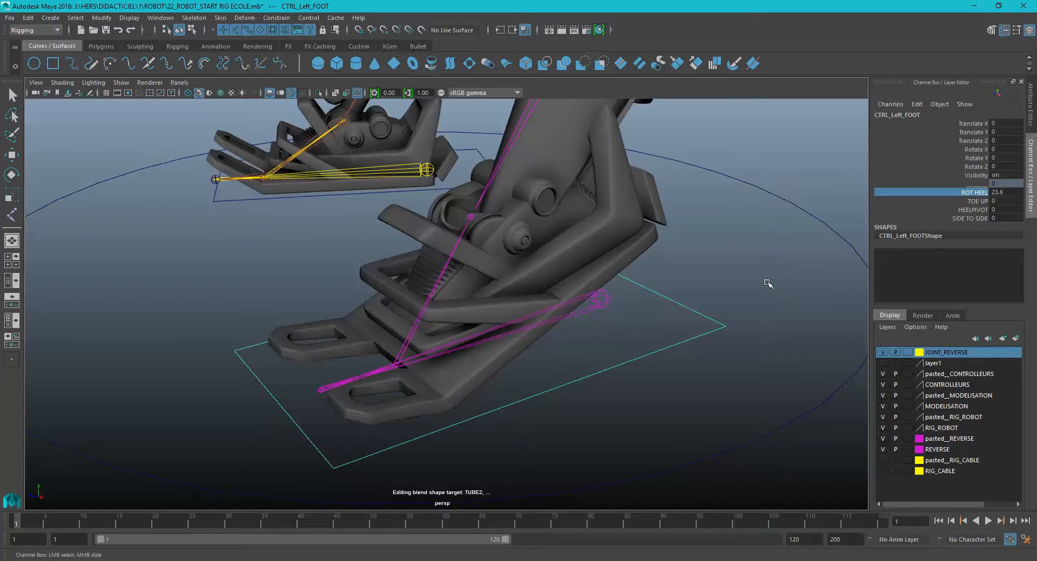
key(ctrl+z)
Test raising the left foot control along Y to check whether the foot follows, undoing the moves
key(q)
drag(662, 317, 718, 372)
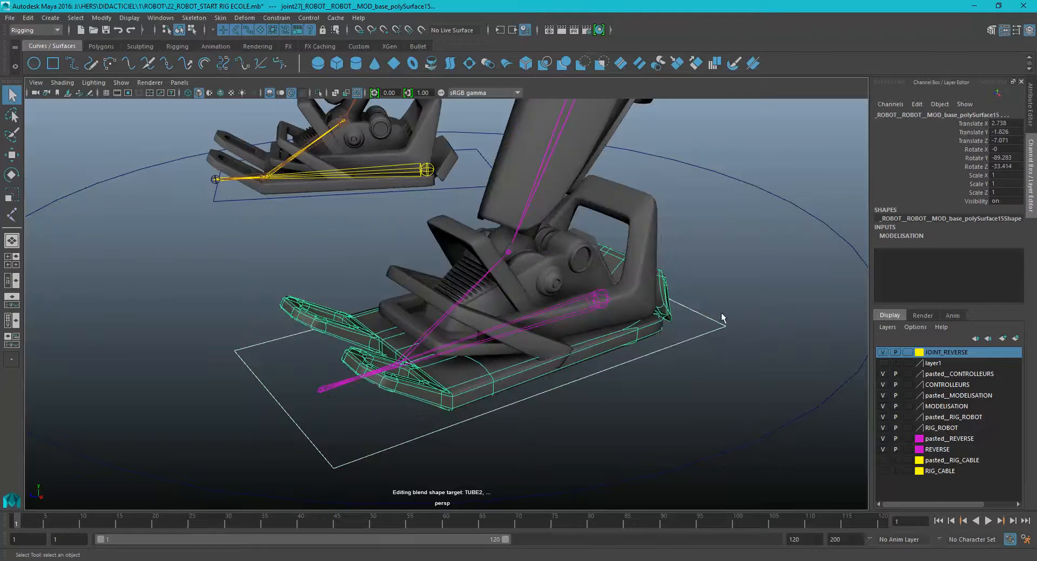
click(723, 322)
key(w)
drag(487, 252, 493, 172)
key(ctrl+z)
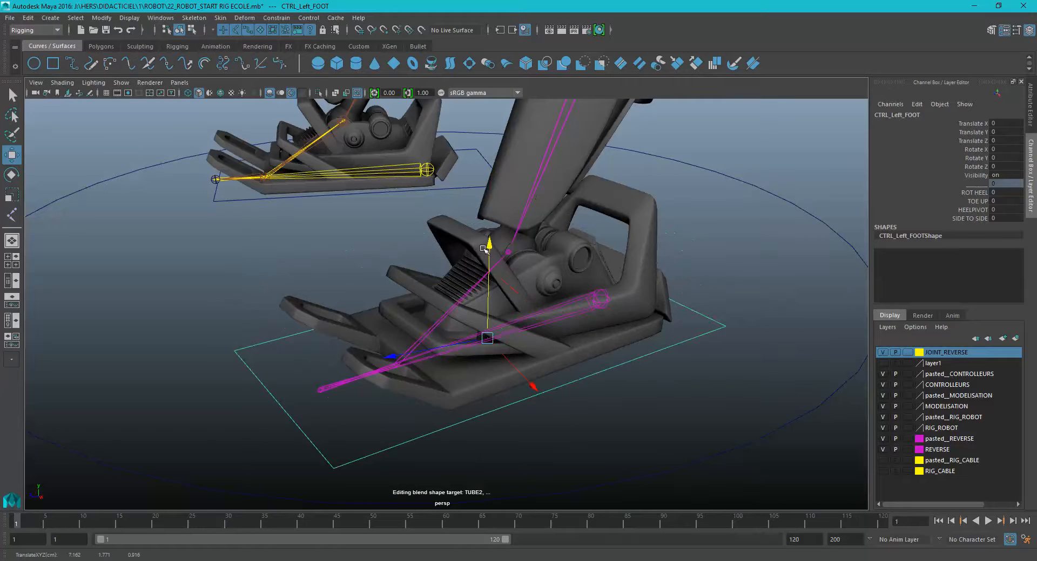
drag(488, 247, 491, 192)
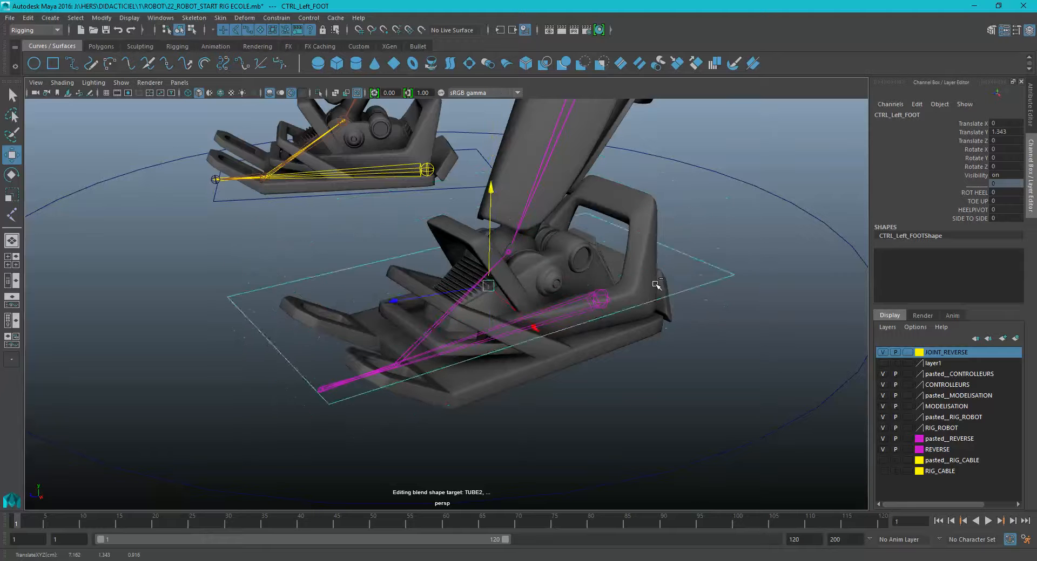
key(ctrl+z)
Parent joint25 to CTRL_Left_FOOT and test the link by moving the control, undoing the move
click(602, 301)
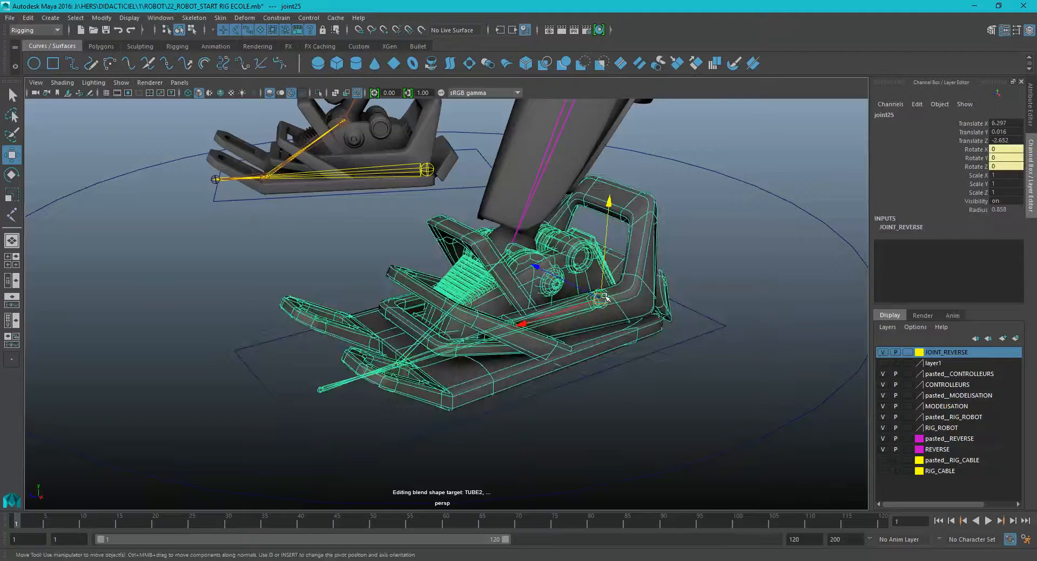
click(707, 333)
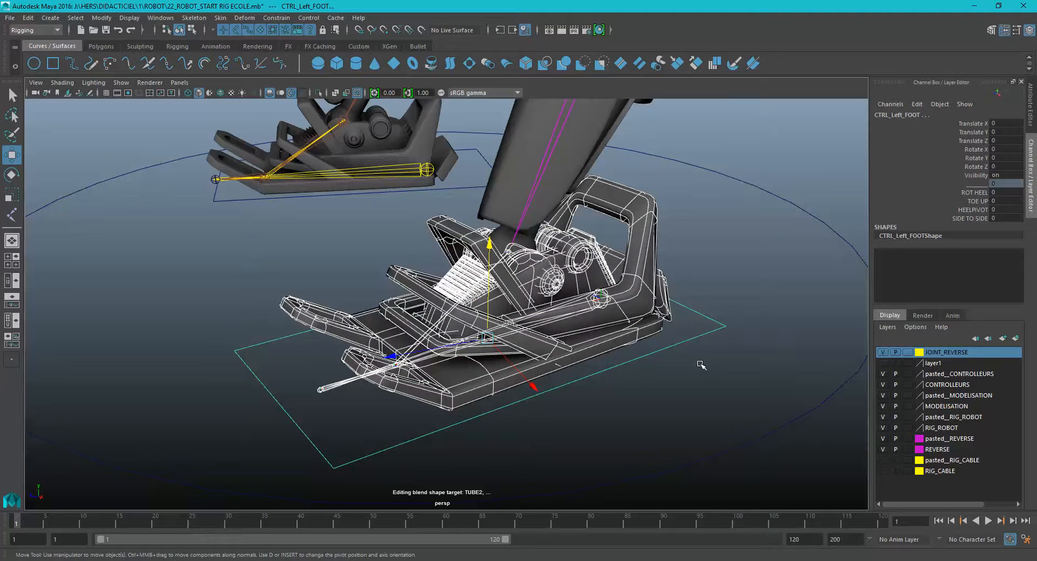
key(p)
drag(726, 318, 702, 358)
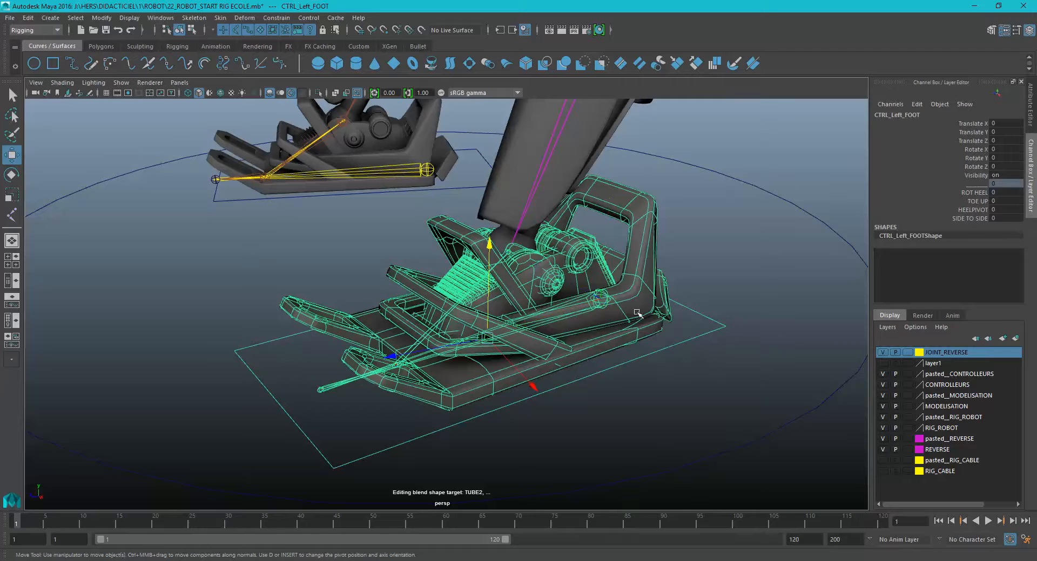
drag(490, 244, 544, 251)
key(ctrl+z)
Select the left ankle sphere and the lower leg cylinder directly above it
scroll(543, 219, up, 2)
alt+middle_drag(544, 219, 502, 287)
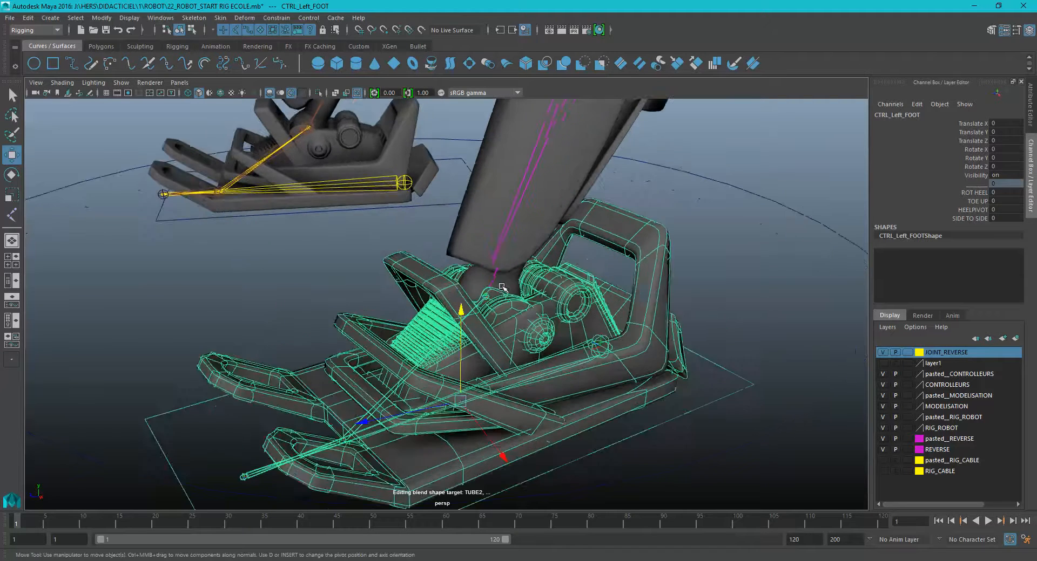
click(486, 280)
alt+drag(527, 266, 378, 262)
key(q)
click(316, 240)
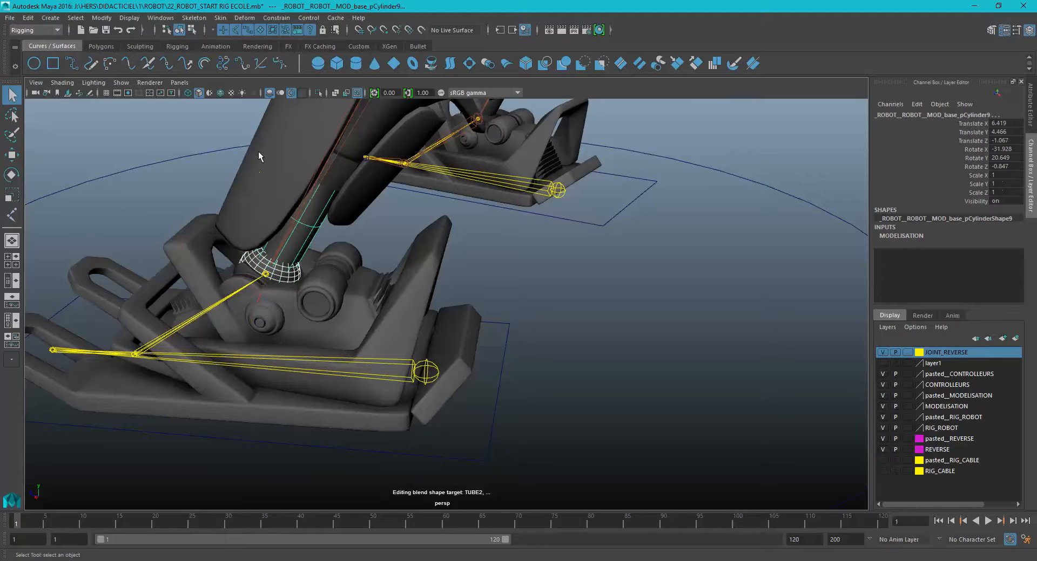
Hide the joints and add the left lower leg's remaining polygon meshes, up to the knee, to the selection
click(121, 83)
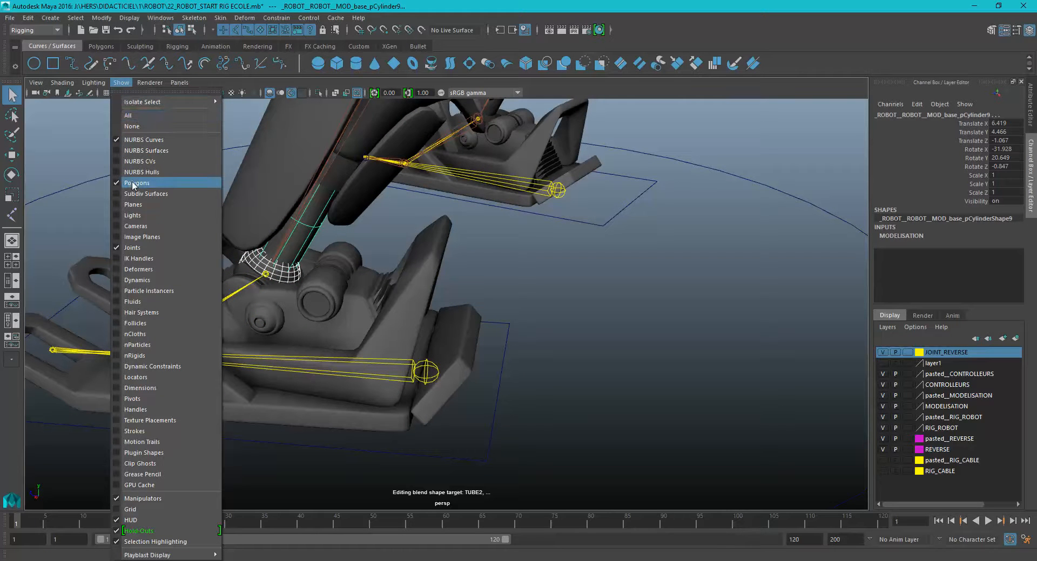
click(130, 248)
alt+drag(132, 241, 218, 157)
click(218, 158)
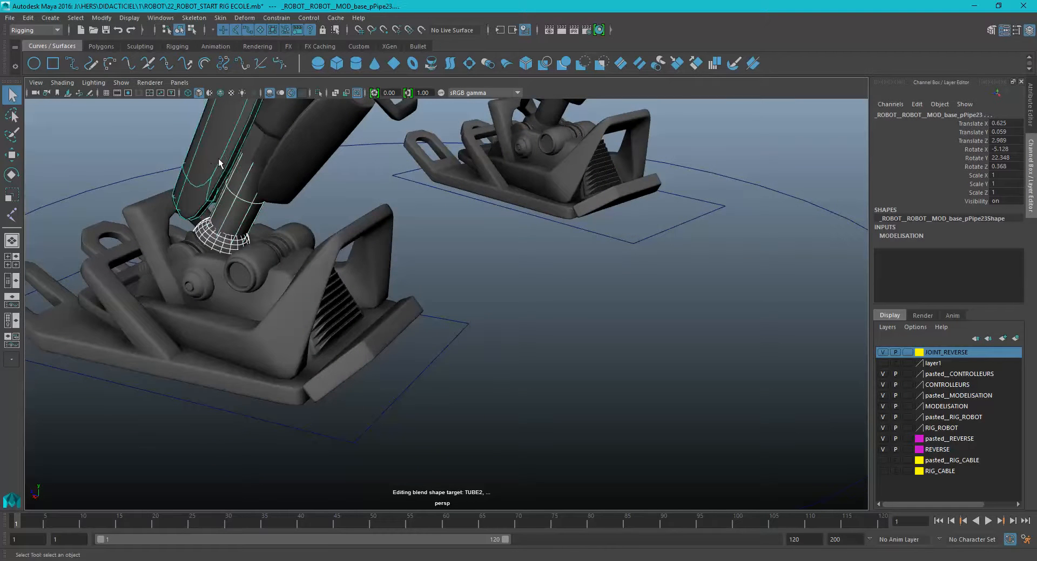
alt+drag(284, 157, 348, 247)
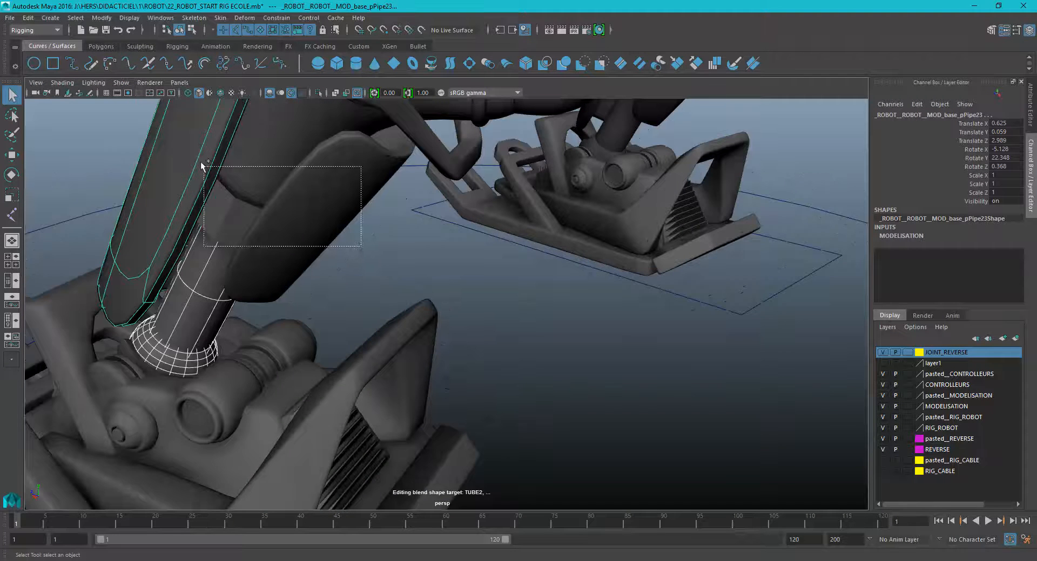
click(269, 153)
alt+drag(269, 152, 273, 231)
drag(157, 233, 386, 180)
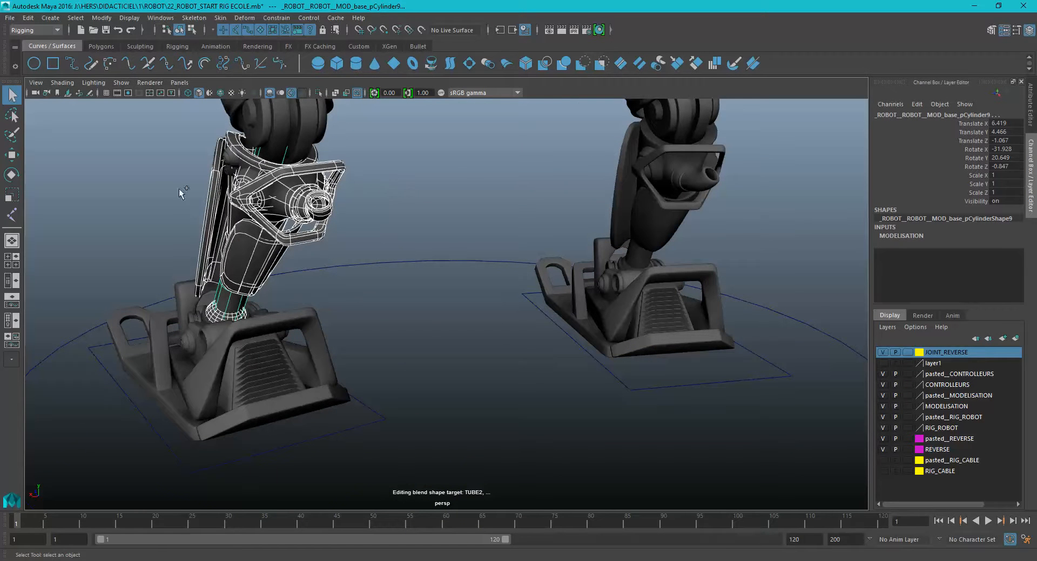
drag(173, 188, 238, 152)
alt+drag(310, 183, 265, 196)
alt+middle_drag(286, 200, 324, 311)
alt+drag(324, 302, 398, 227)
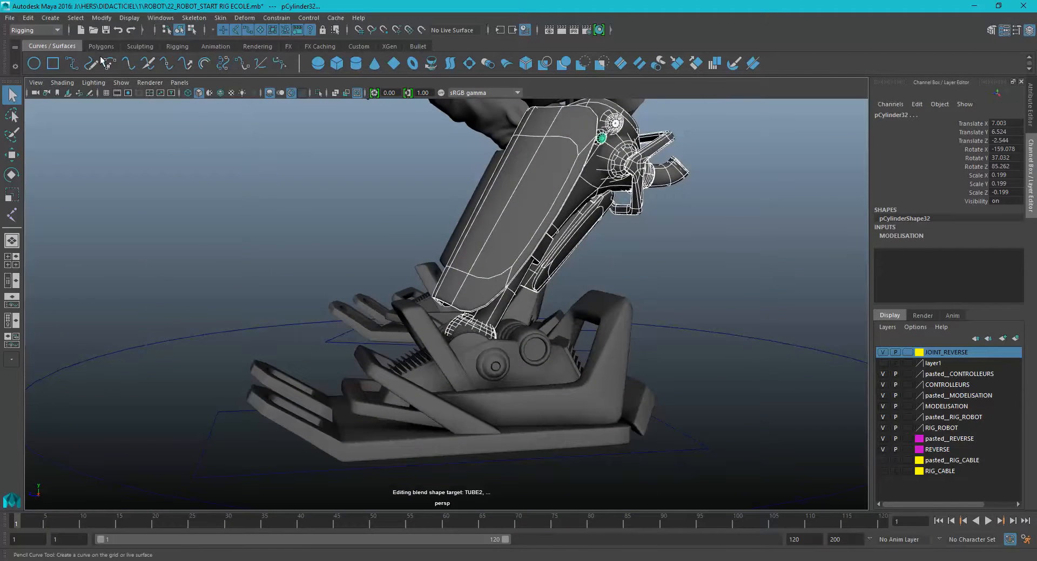
Display the joints again and parent the selected left lower leg meshes to joint6
click(122, 83)
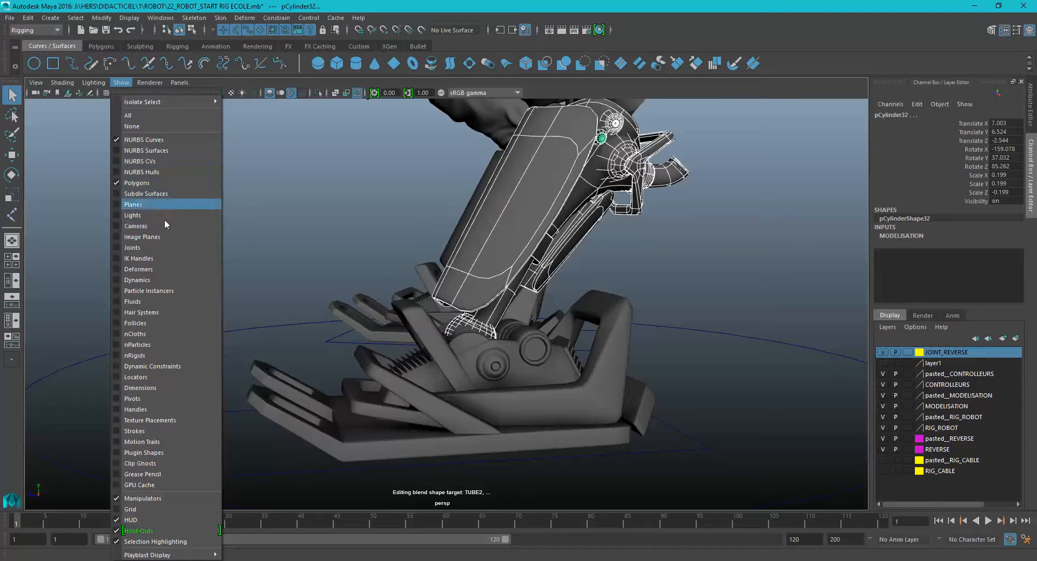
click(158, 250)
alt+drag(486, 280, 527, 300)
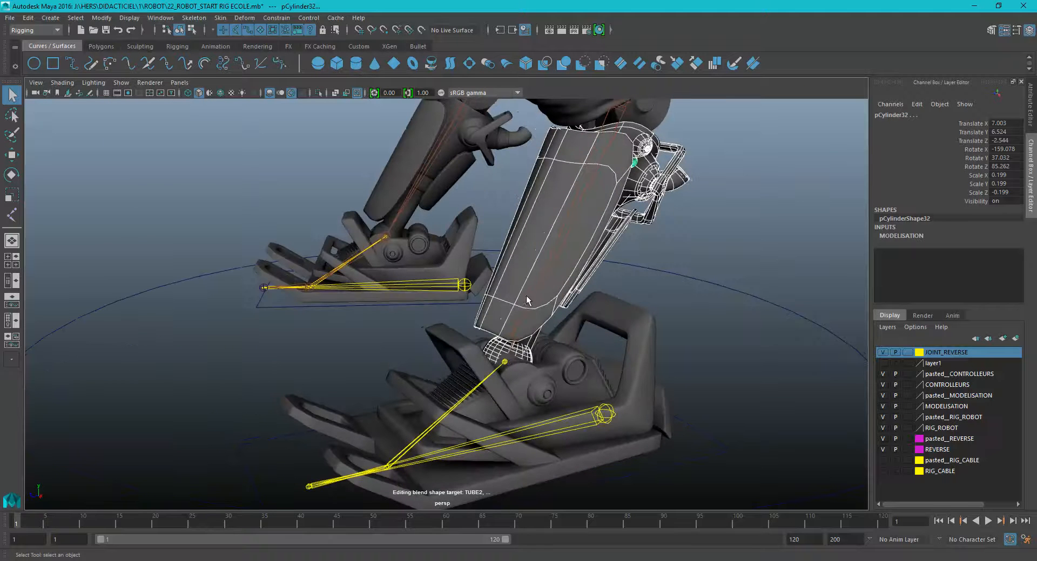
click(541, 286)
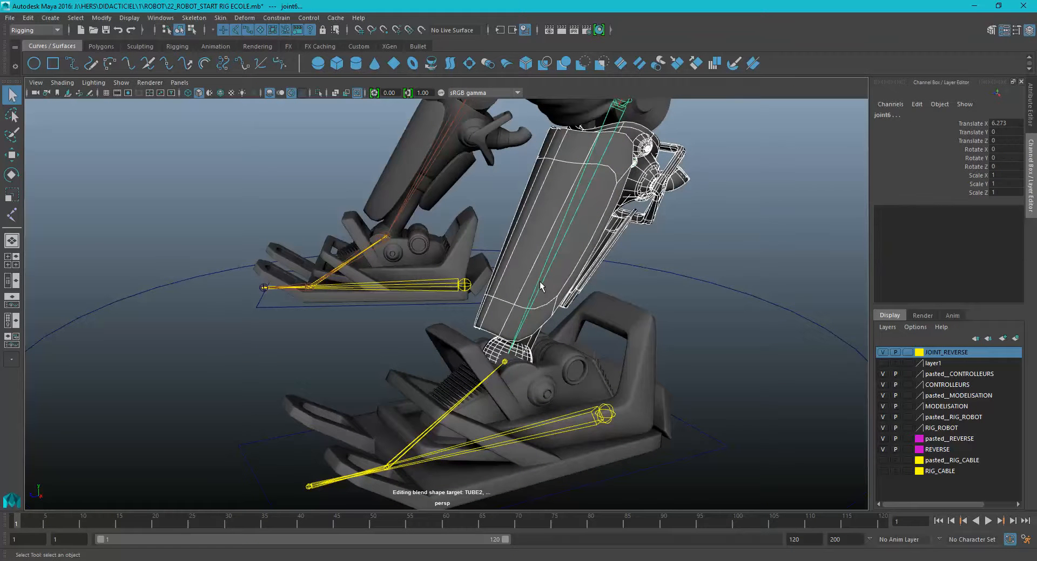
With the left foot control selected, set Wireframe on shaded to None in the display preferences and save them
click(685, 406)
alt+drag(724, 474, 700, 402)
alt+drag(625, 364, 617, 301)
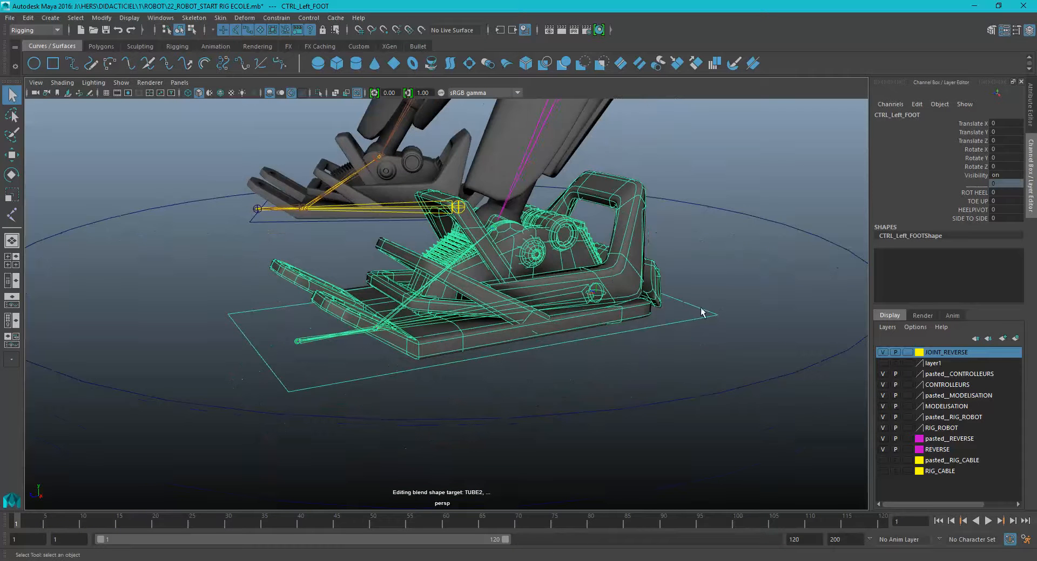
click(729, 267)
click(694, 303)
click(1026, 539)
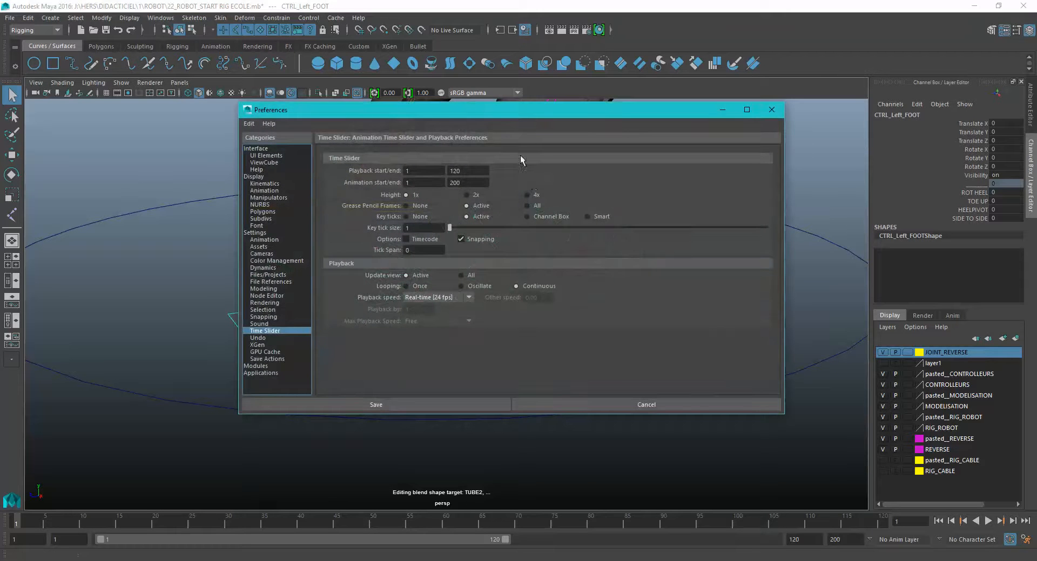
drag(527, 116, 781, 42)
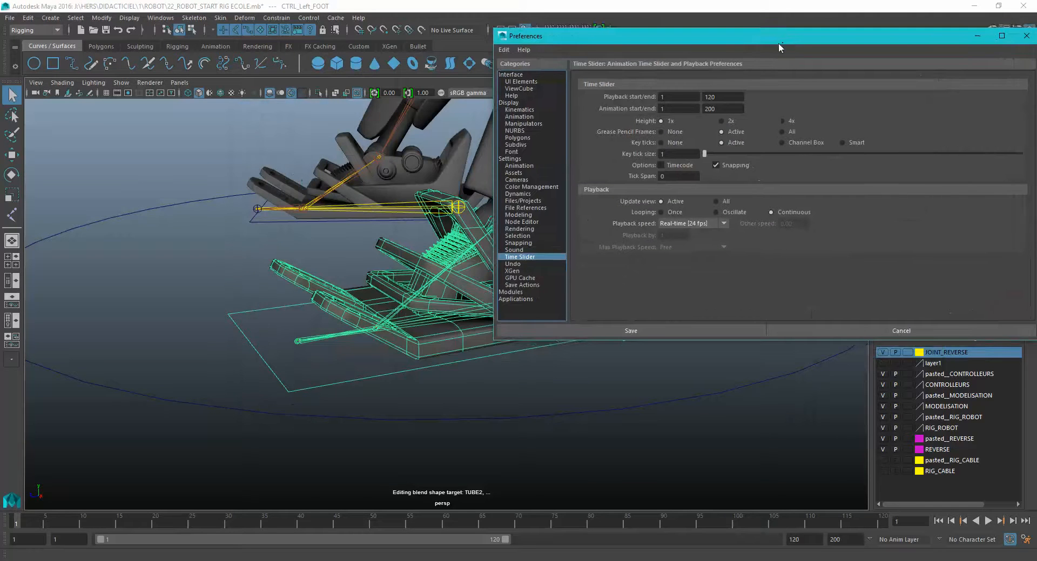
click(508, 103)
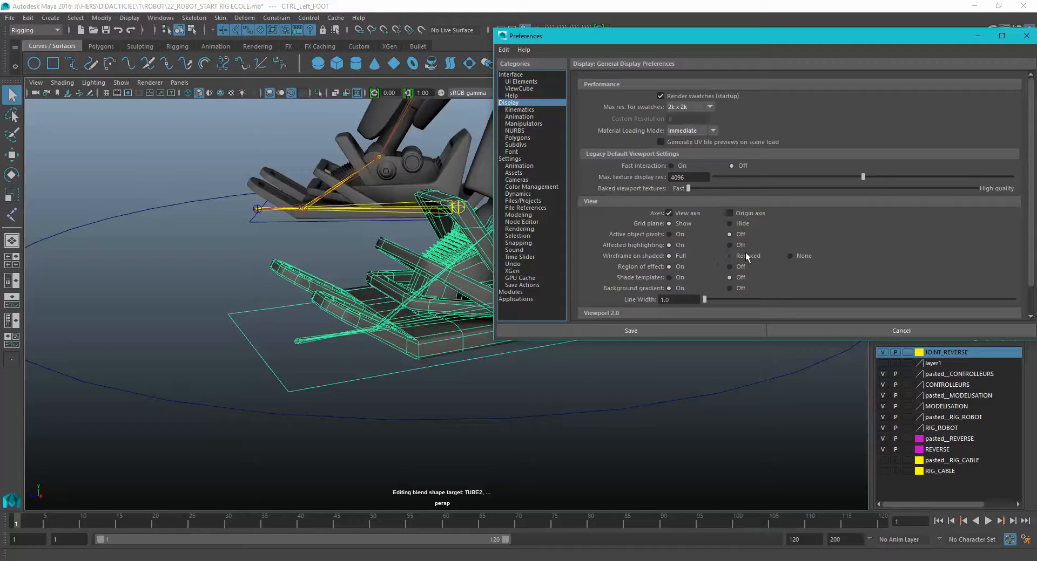
click(798, 255)
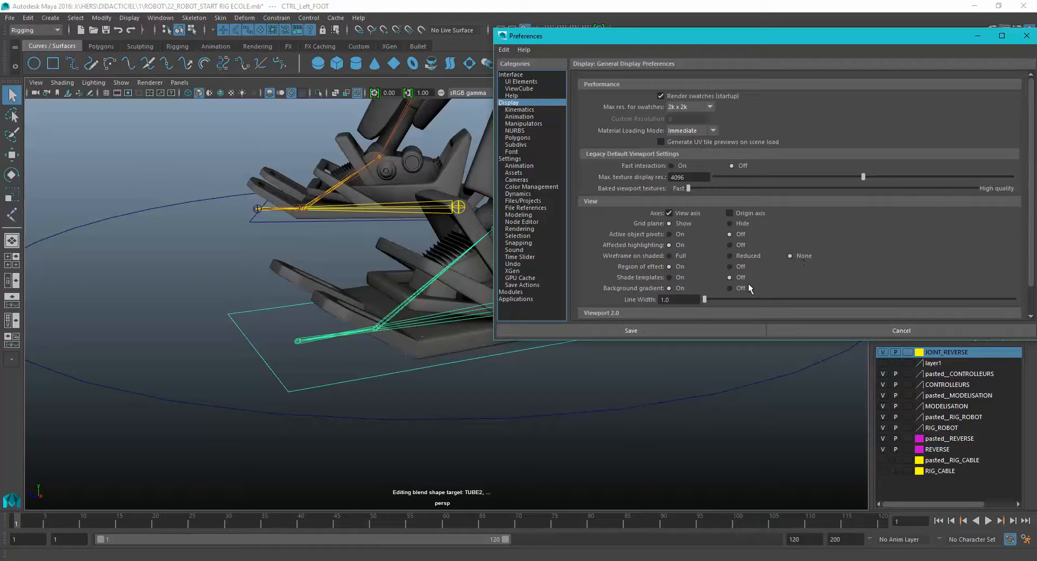
click(684, 328)
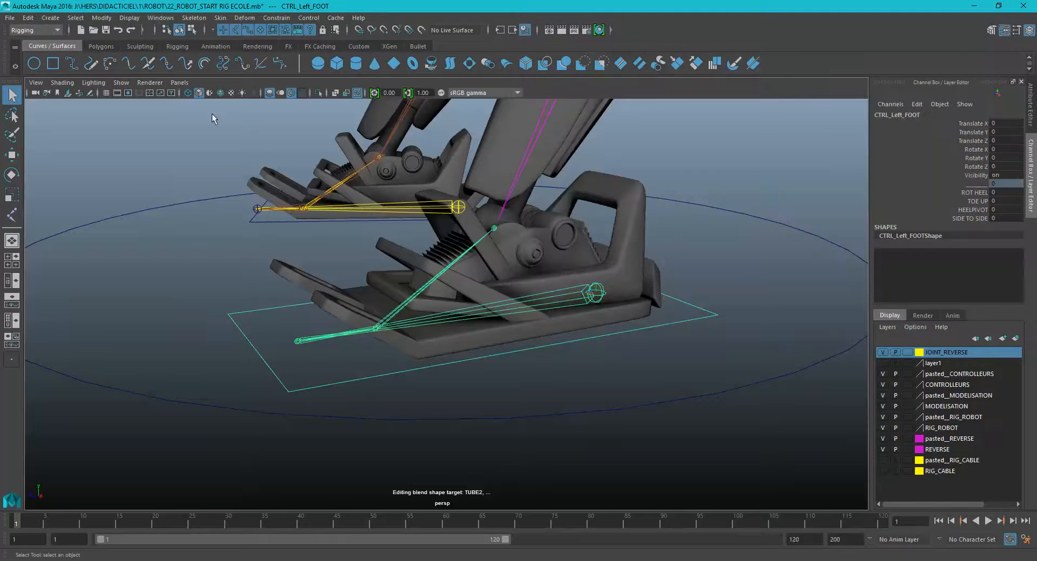
Hide the joints in the perspective viewport, keeping the left foot control selected
click(120, 82)
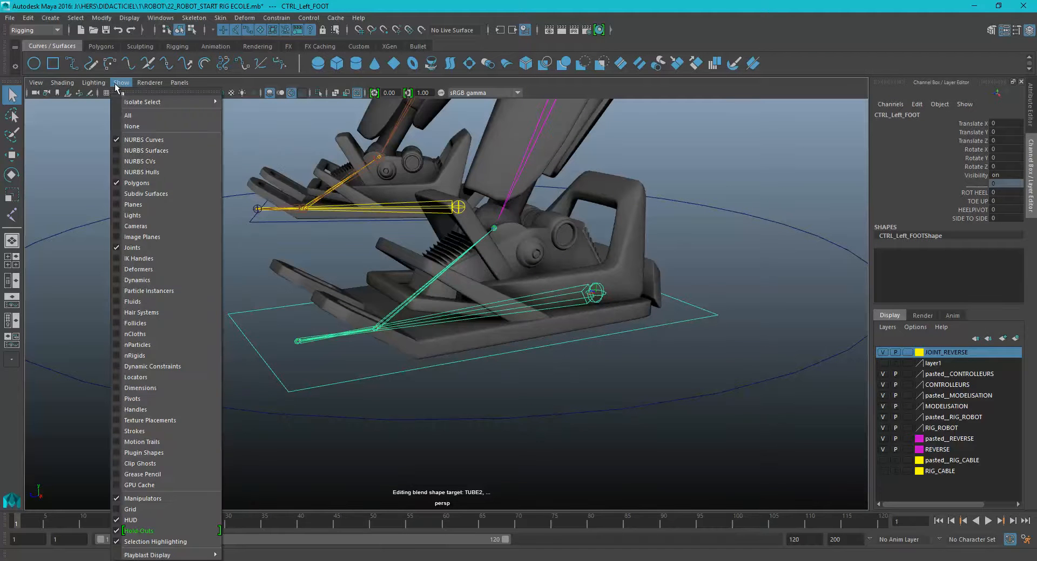
click(176, 246)
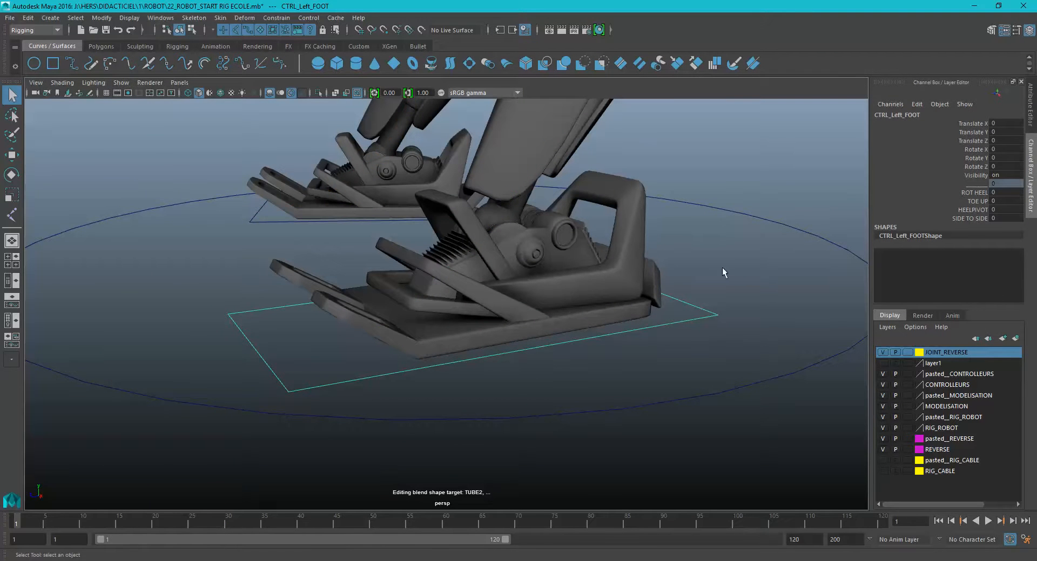
drag(701, 336, 701, 336)
alt+drag(696, 318, 708, 324)
mouse_move(707, 324)
alt+right_down()
mouse_move(727, 312)
mouse_move(694, 325)
alt+right_up()
Test the ROT HEEL, TOE UP, HEELPIVOT and SIDE TO SIDE attributes on the left foot control, undoing each change
click(982, 193)
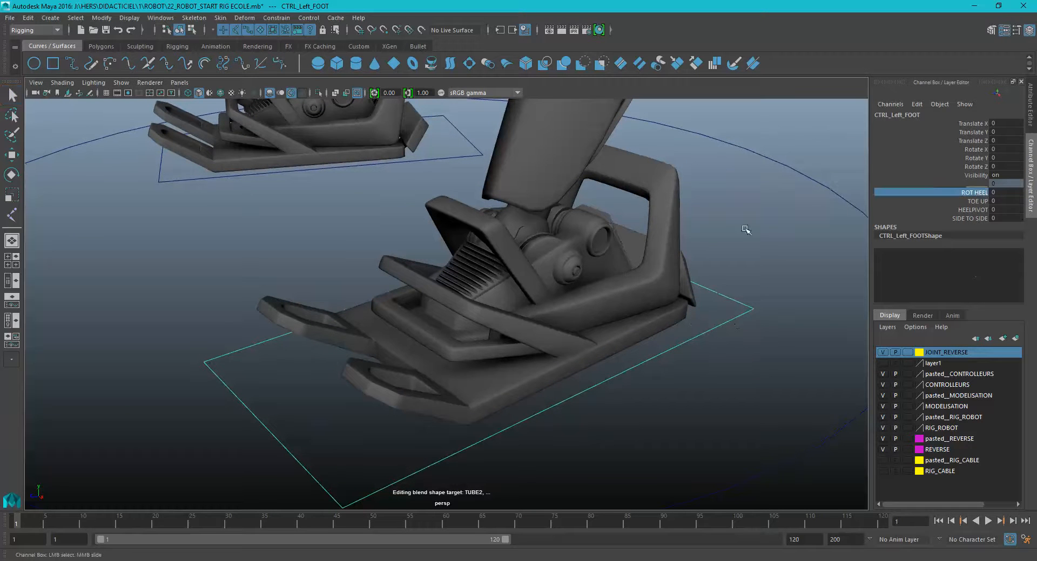
middle_drag(745, 227, 798, 236)
click(976, 201)
key(ctrl+z)
click(973, 211)
middle_drag(705, 246, 586, 237)
key(ctrl+z)
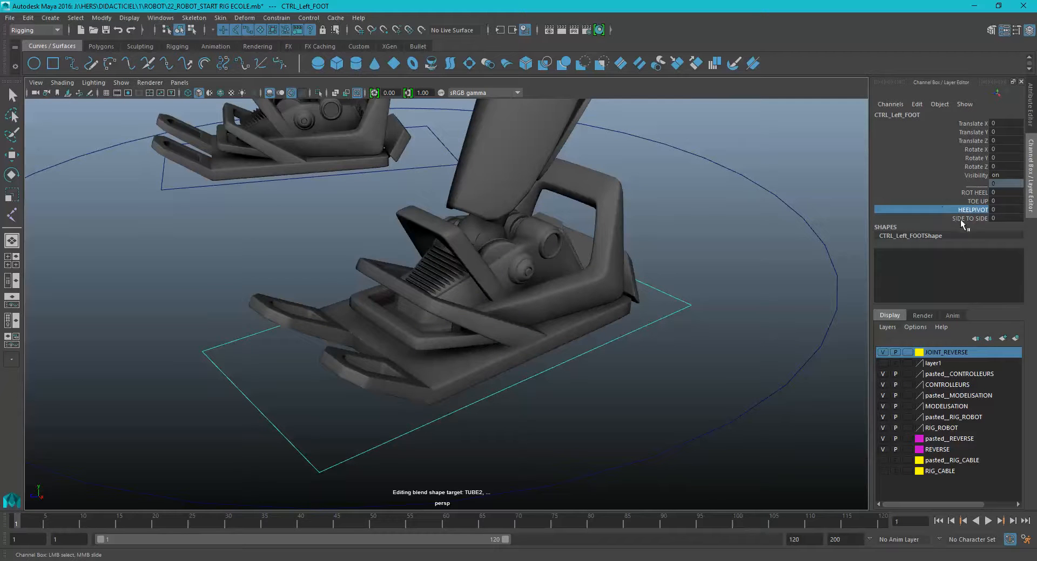
click(961, 219)
middle_drag(649, 233, 606, 210)
key(ctrl+z)
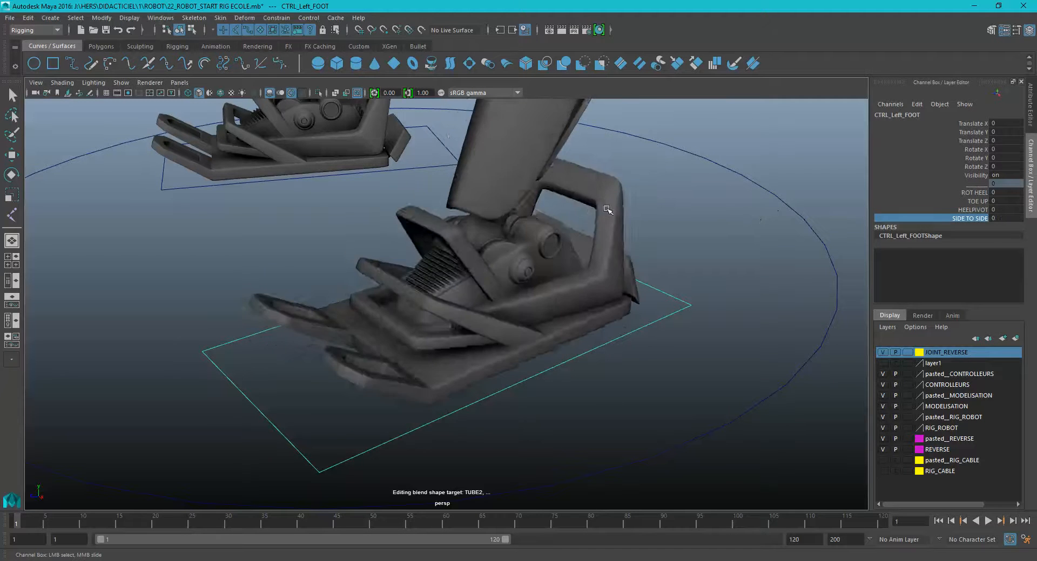
Test the ROT HEEL attribute of the left foot control up to 50 and inspect the foot's rotation
alt+drag(606, 210, 587, 200)
click(972, 194)
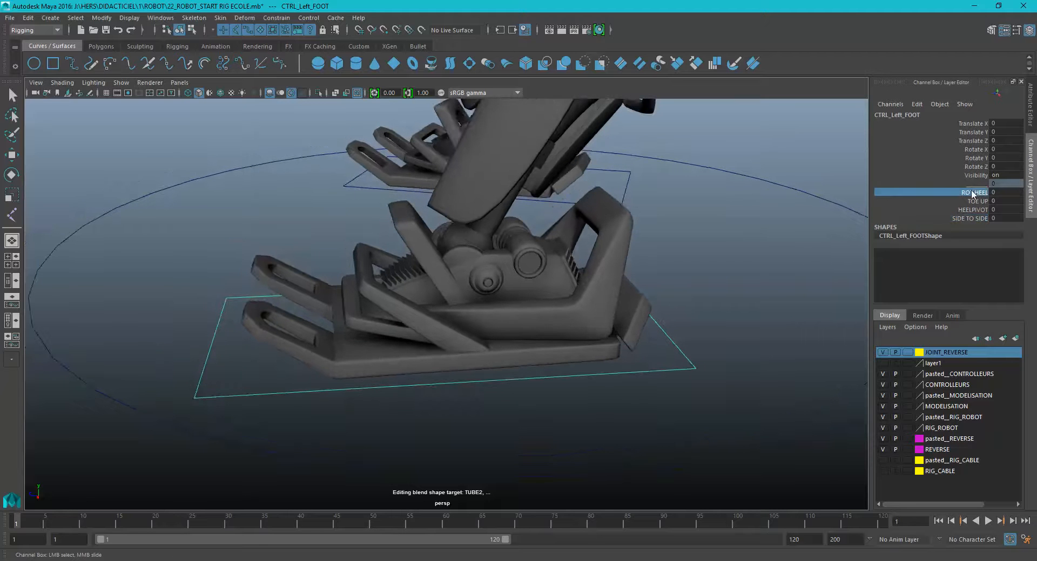
middle_drag(652, 208, 934, 189)
alt+right_drag(648, 209, 620, 211)
alt+middle_drag(647, 211, 674, 289)
alt+drag(673, 289, 655, 283)
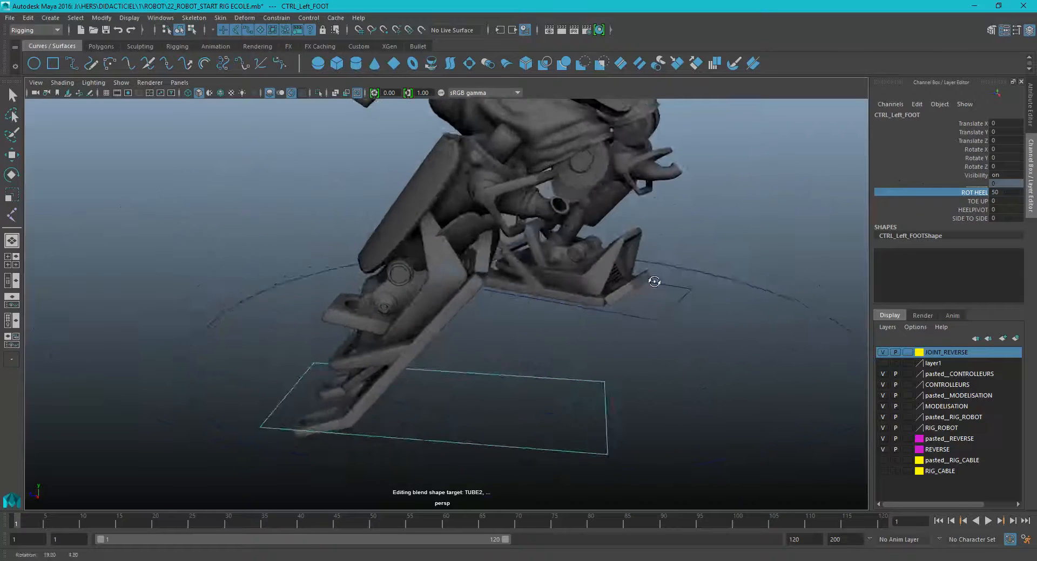
alt+right_drag(654, 282, 746, 271)
alt+drag(746, 270, 654, 240)
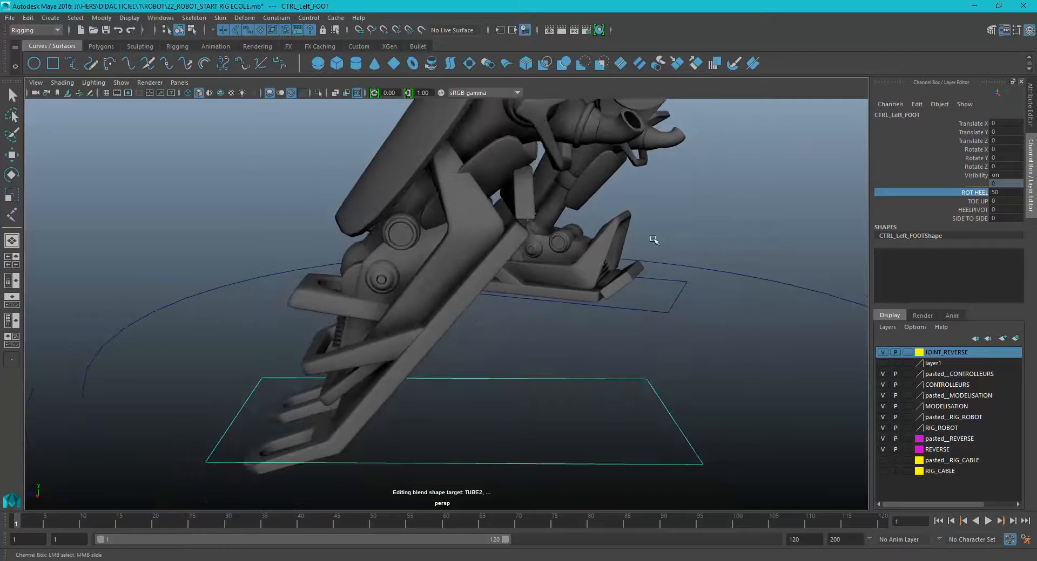
Lower ROT HEEL on the left foot control to 16.8 and copy that value
double_click(994, 192)
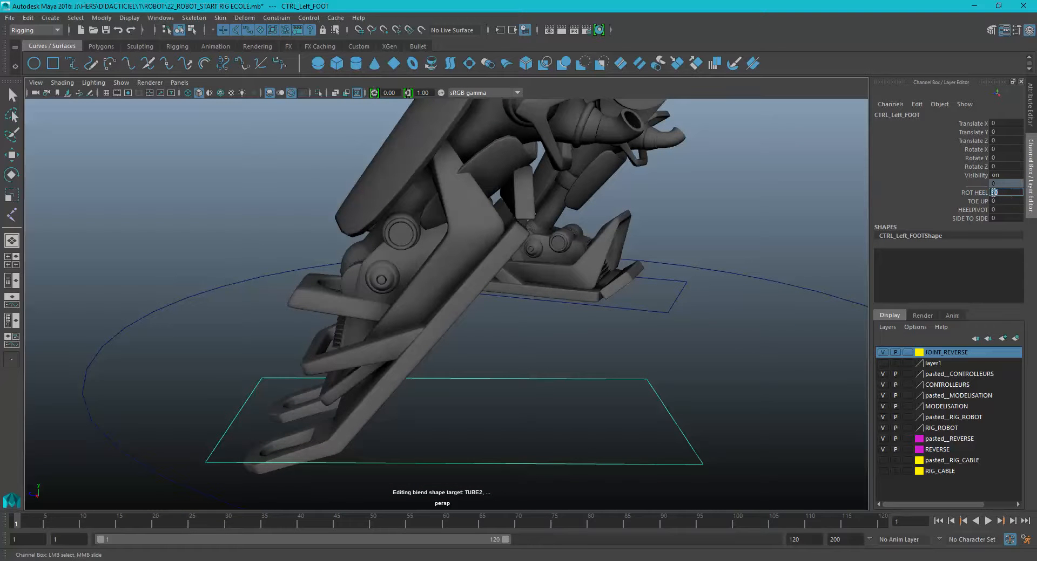
click(974, 192)
middle_drag(975, 193, 491, 245)
alt+drag(491, 245, 486, 244)
alt+right_drag(489, 244, 605, 237)
middle_drag(605, 237, 615, 236)
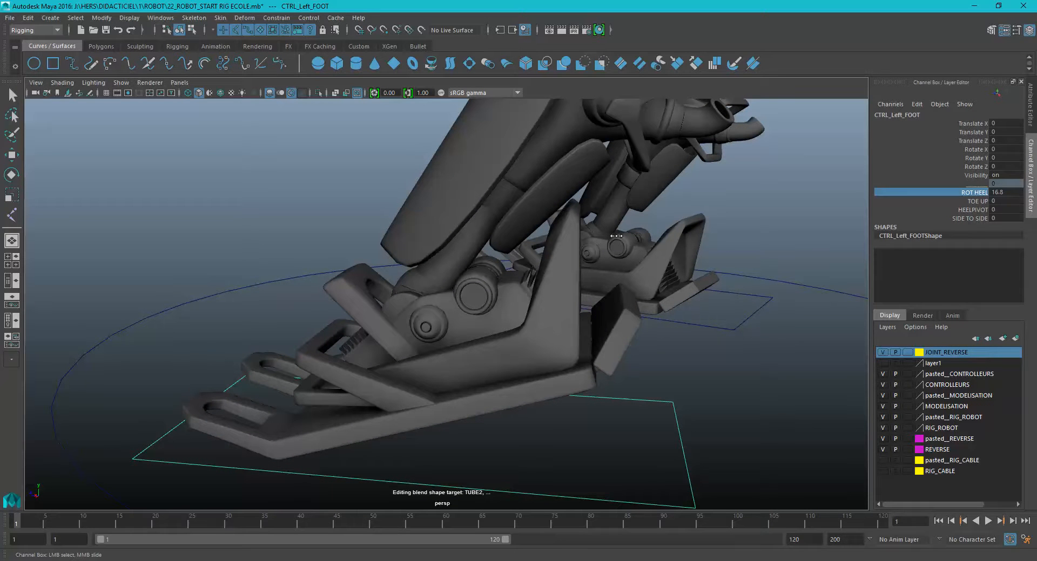
double_click(1002, 192)
key(ctrl+c)
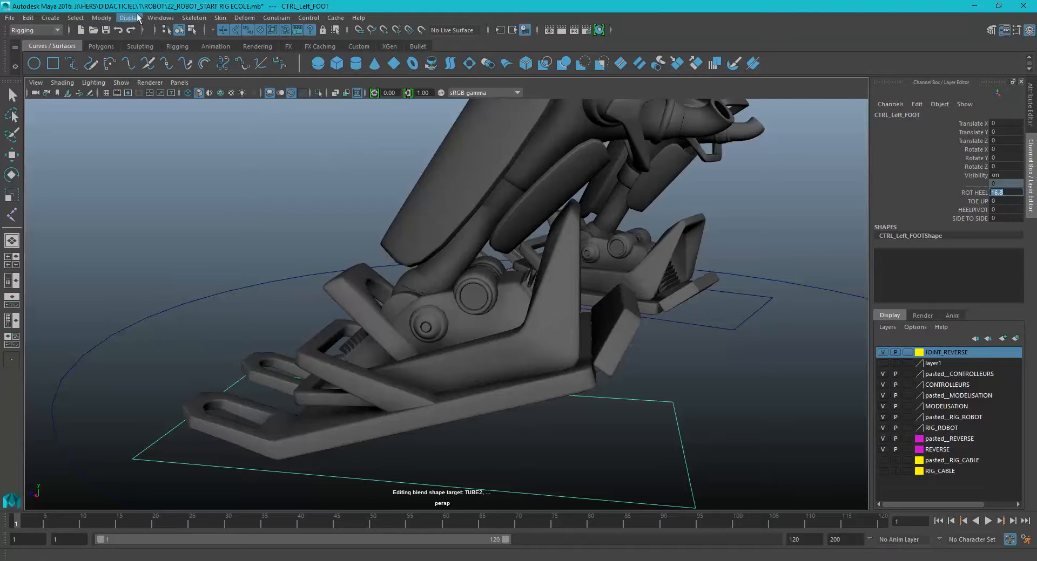
Edit the control's ROT_HEEL attribute to enable minimum and maximum limits, using the copied 16.8 as the maximum
click(113, 20)
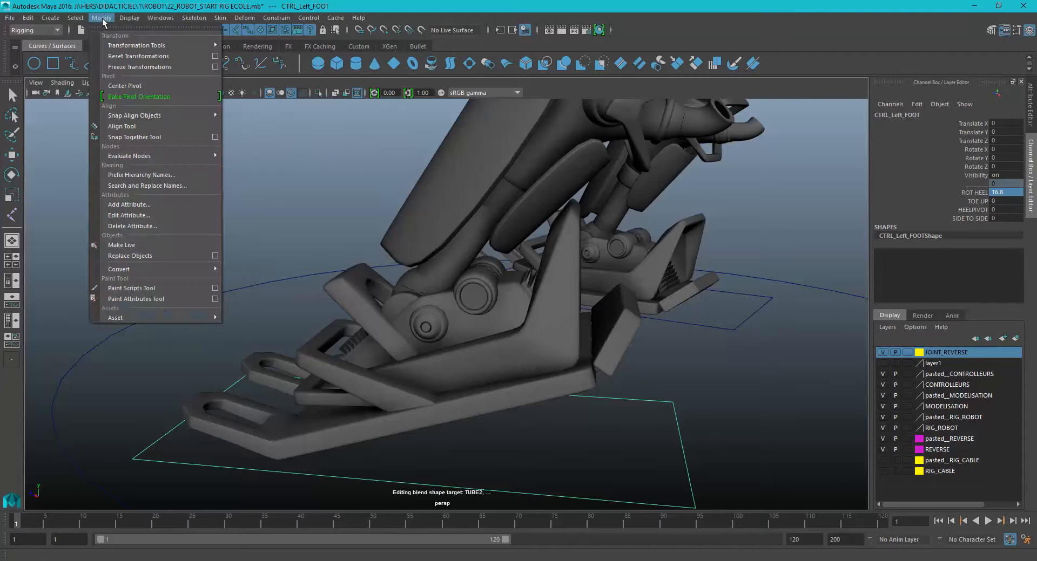
click(122, 215)
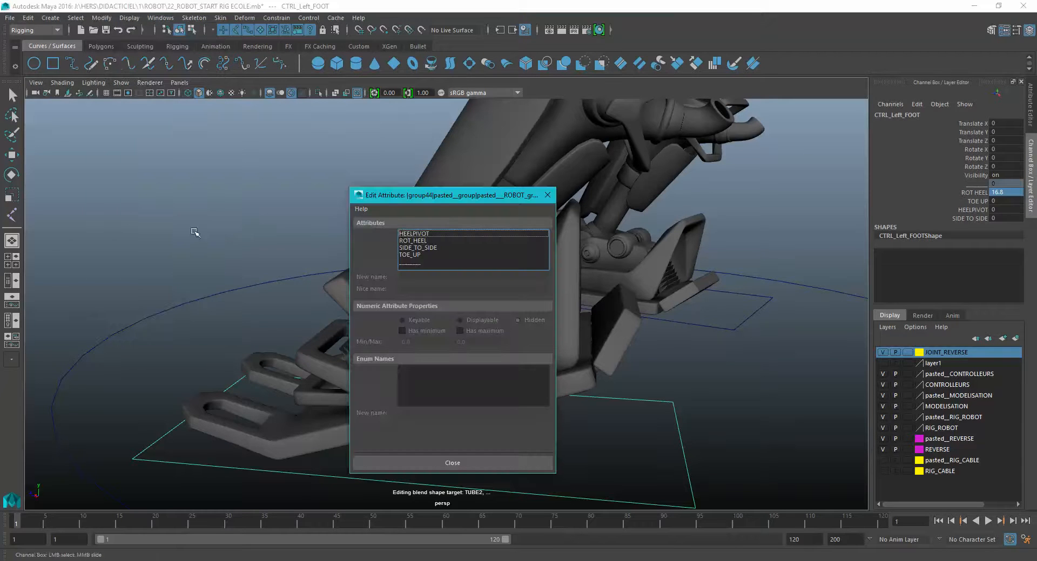
click(409, 233)
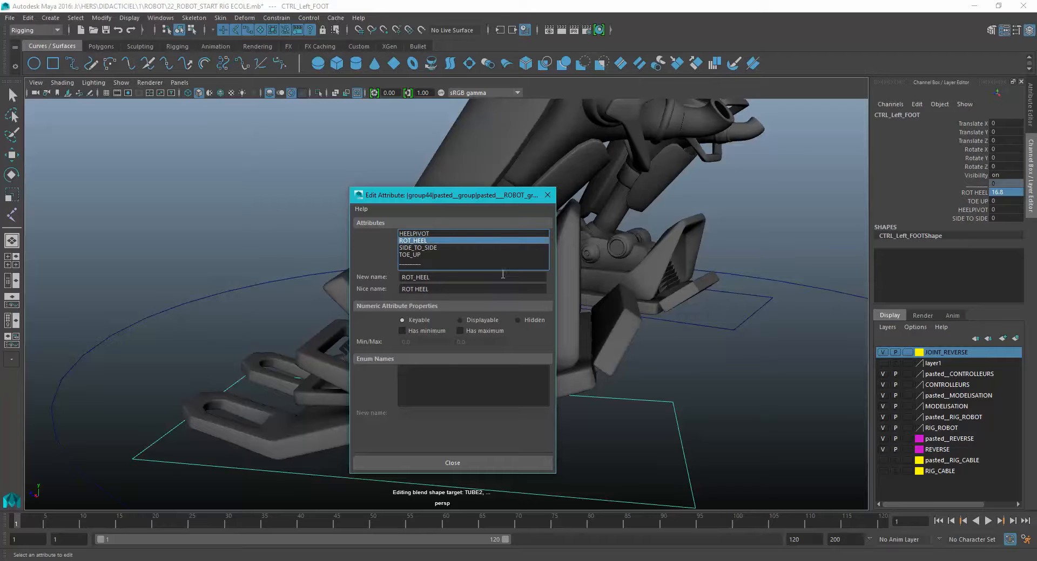
click(467, 331)
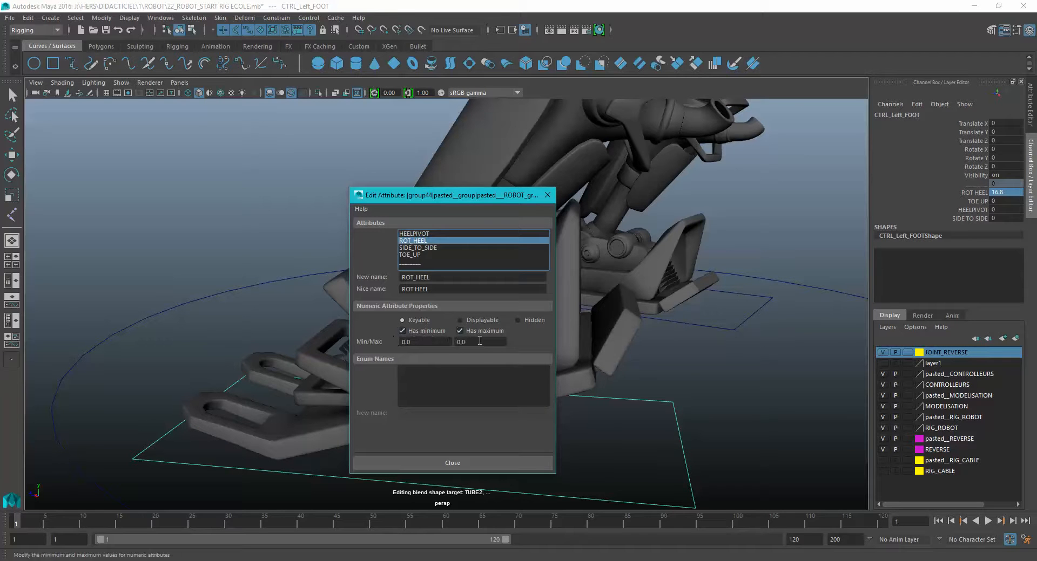
drag(479, 342, 383, 354)
key(ctrl+v)
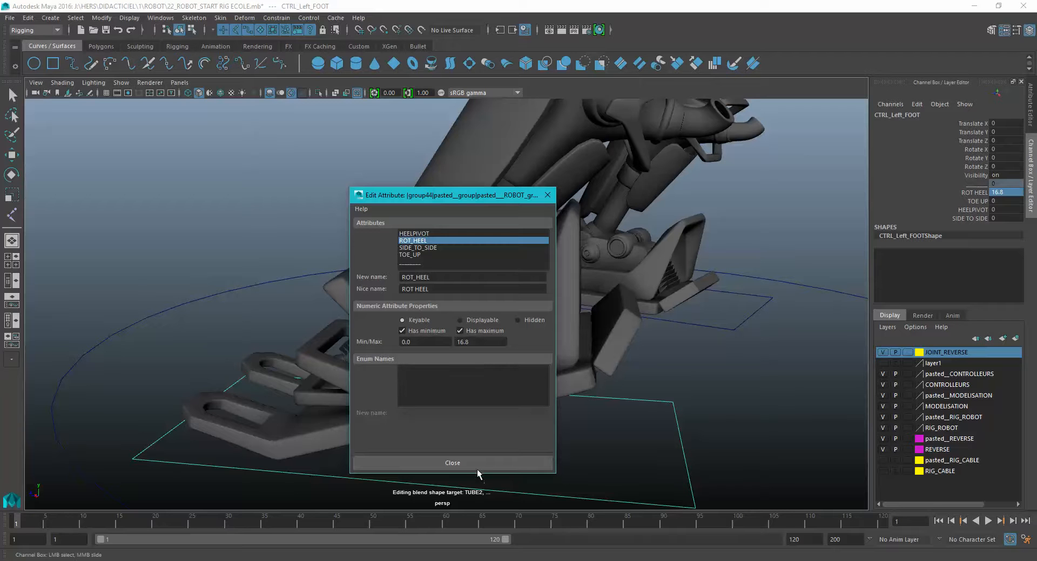
Move the attribute editing window aside and test ROT HEEL between its 0 and 16.8 limits
drag(470, 196, 149, 41)
click(971, 193)
click(971, 193)
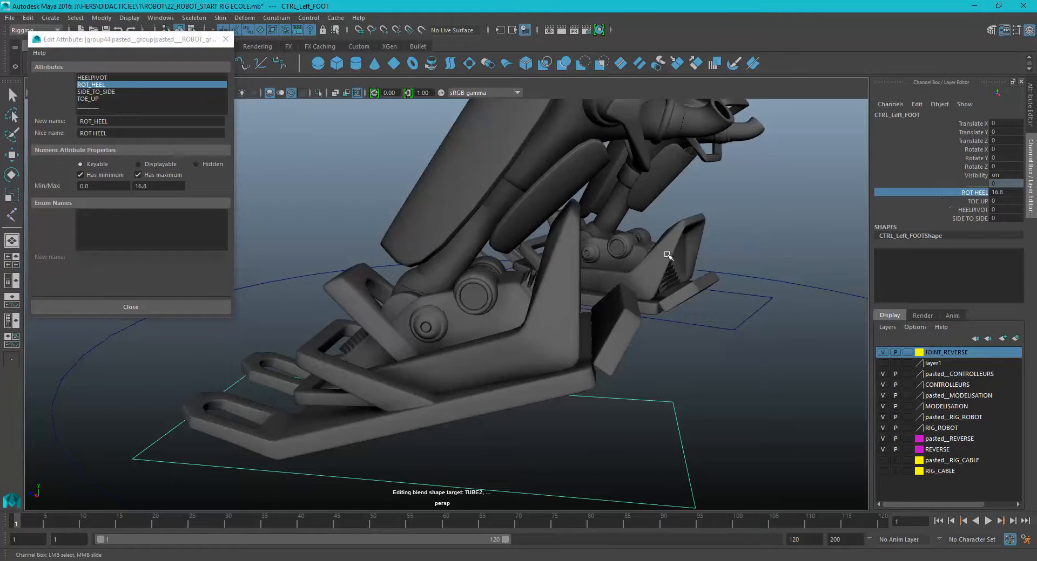
middle_drag(760, 257, 864, 280)
middle_drag(704, 279, 572, 268)
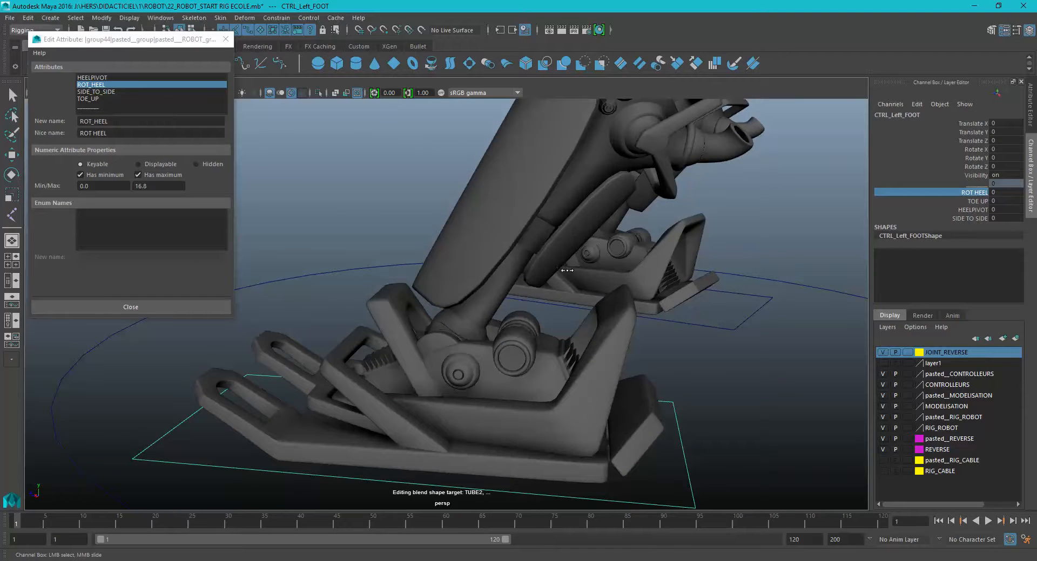
Set the ROT_HEEL minimum to -5 and test the heel rotation down to that limit
click(116, 186)
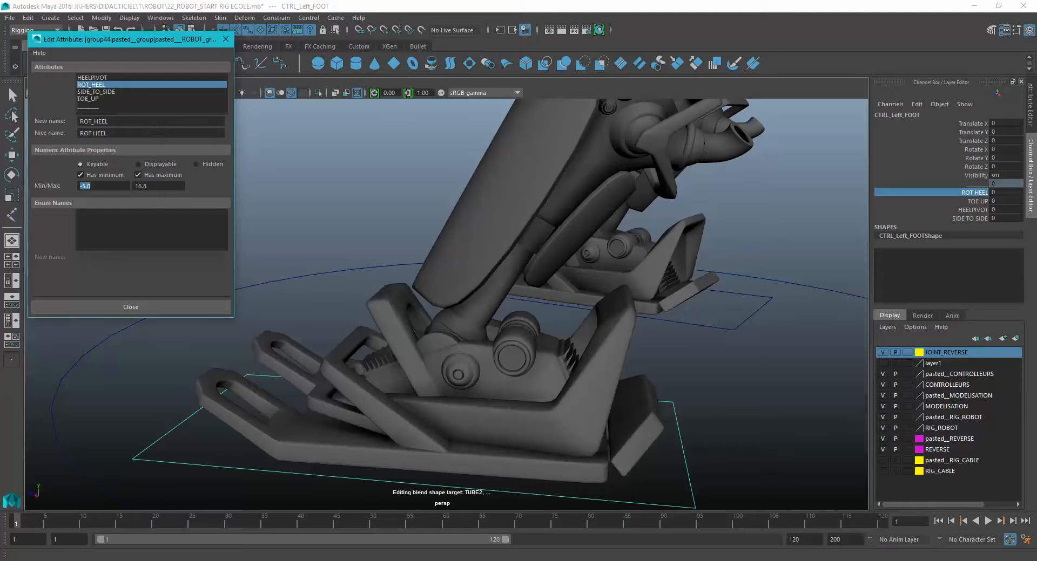
click(972, 193)
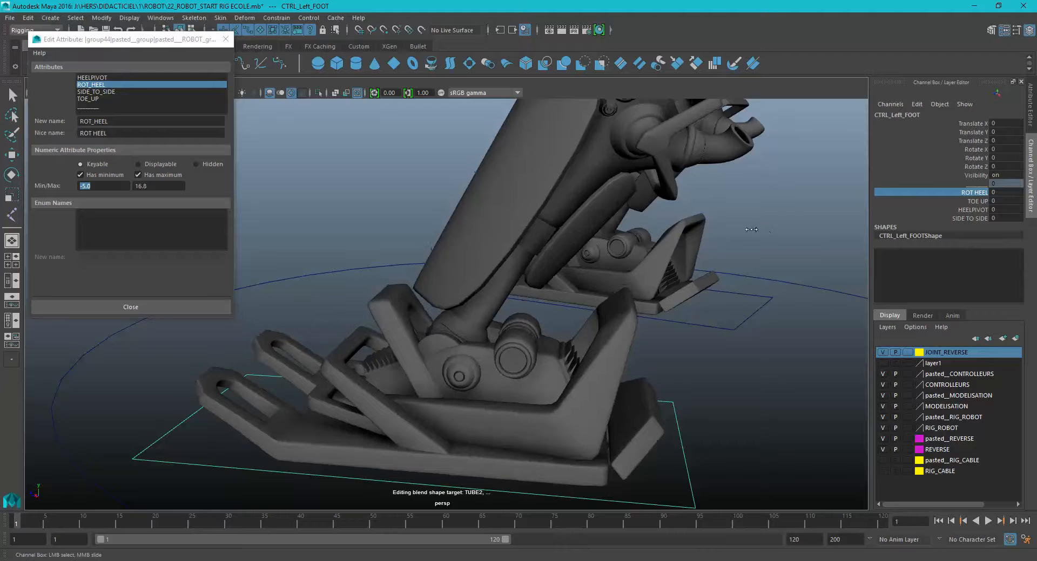
middle_drag(751, 229, 704, 217)
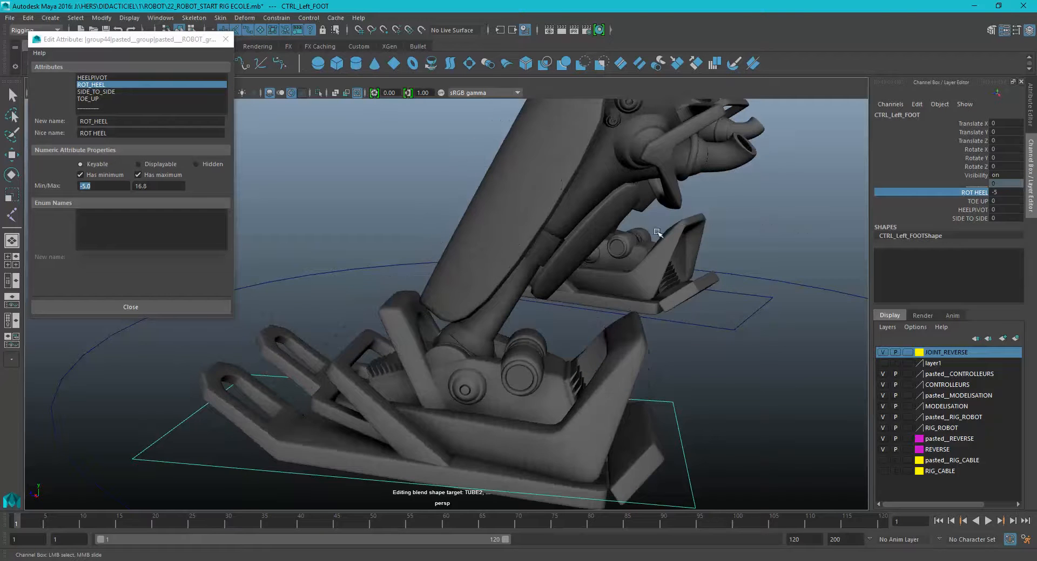
alt+drag(657, 234, 663, 219)
Set the ROT_HEEL minimum to -10 and test the attribute across its full range
drag(110, 189, 25, 190)
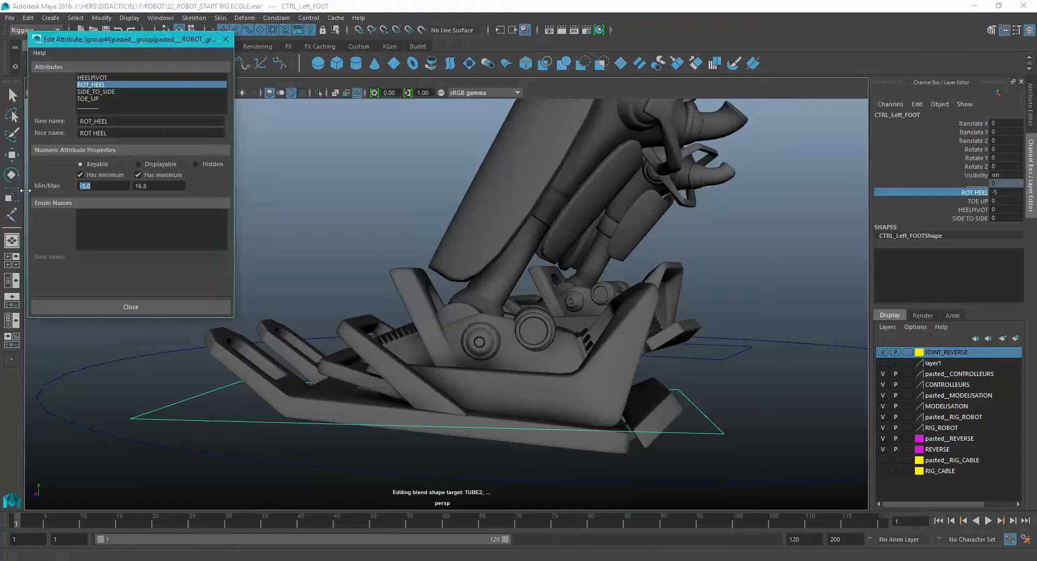
text(-10)
key(Return)
click(976, 193)
middle_drag(756, 268, 603, 287)
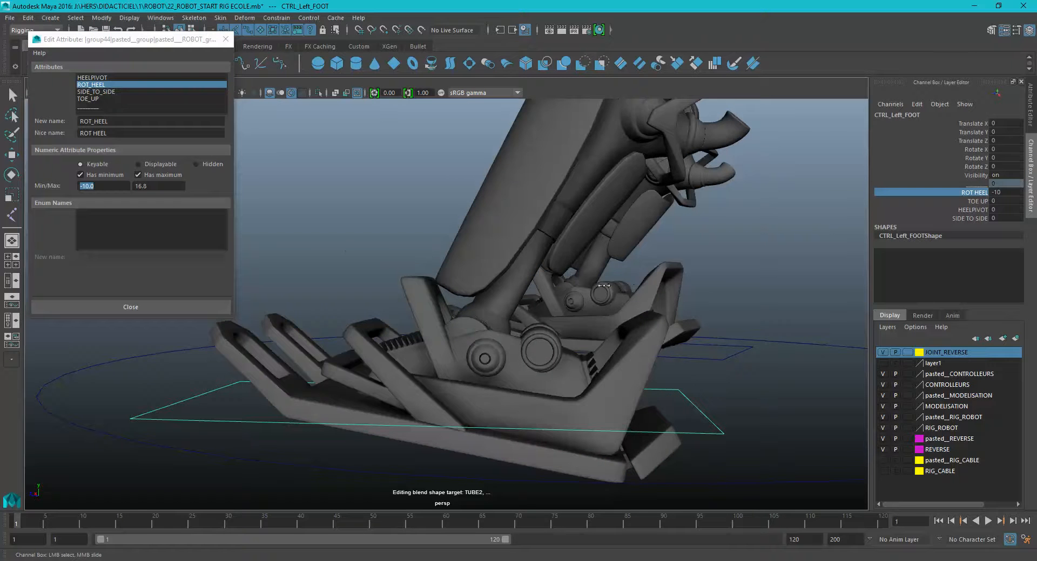
middle_drag(686, 280, 850, 277)
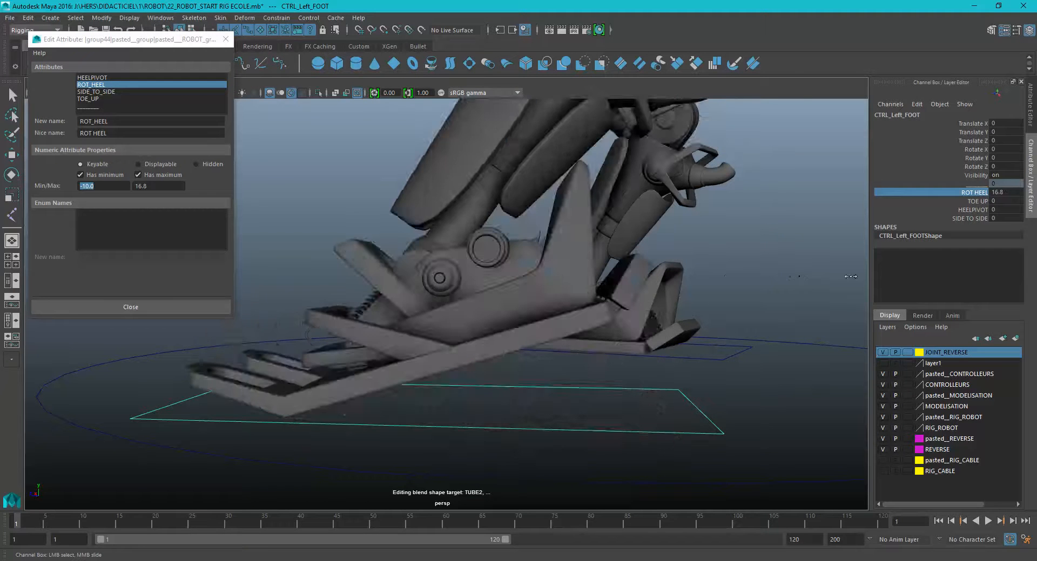
mouse_move(780, 266)
middle_down()
mouse_move(636, 258)
mouse_move(782, 259)
middle_up()
Reset ROT HEEL to 0, raise TOE UP to 12.8 on the left foot control, and select that value
double_click(1006, 192)
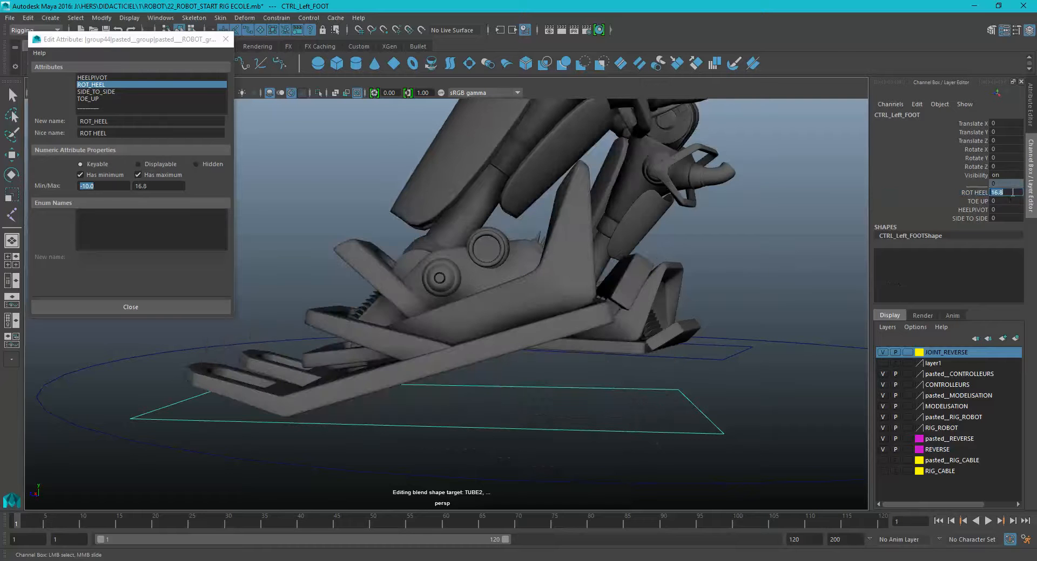
text(0)
key(Return)
click(976, 200)
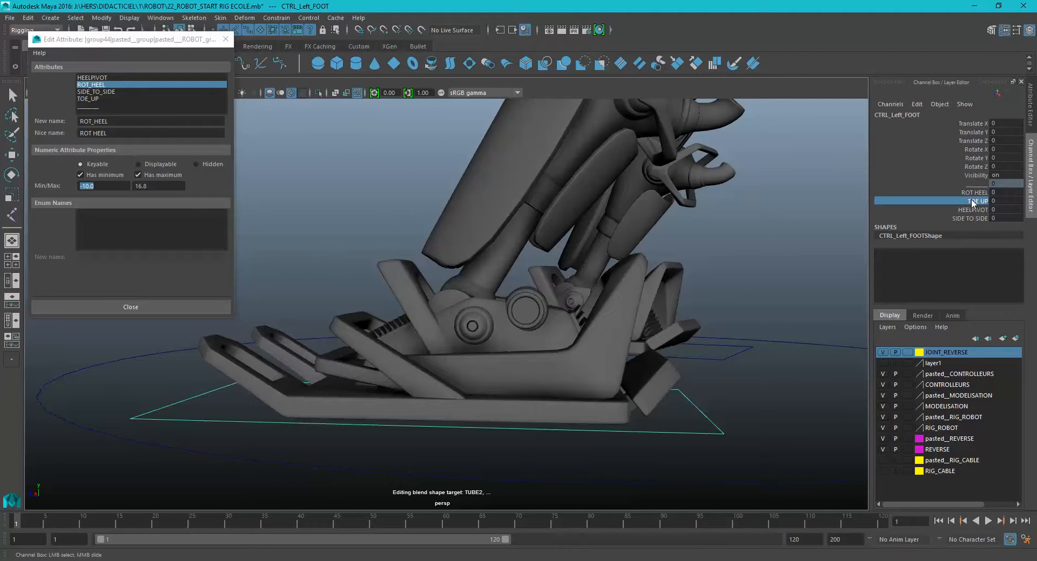
middle_drag(750, 283, 788, 283)
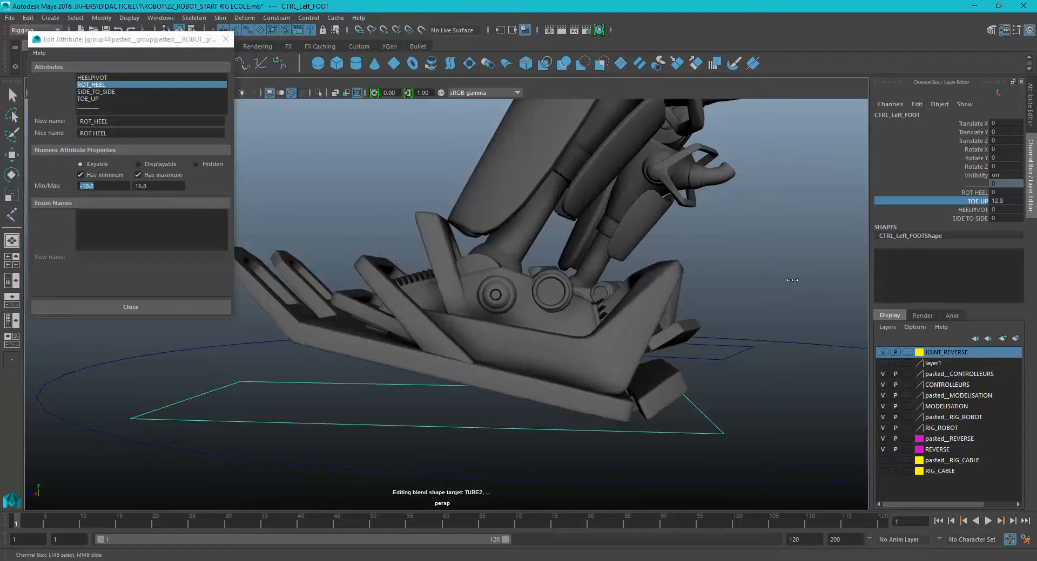
alt+drag(788, 283, 763, 290)
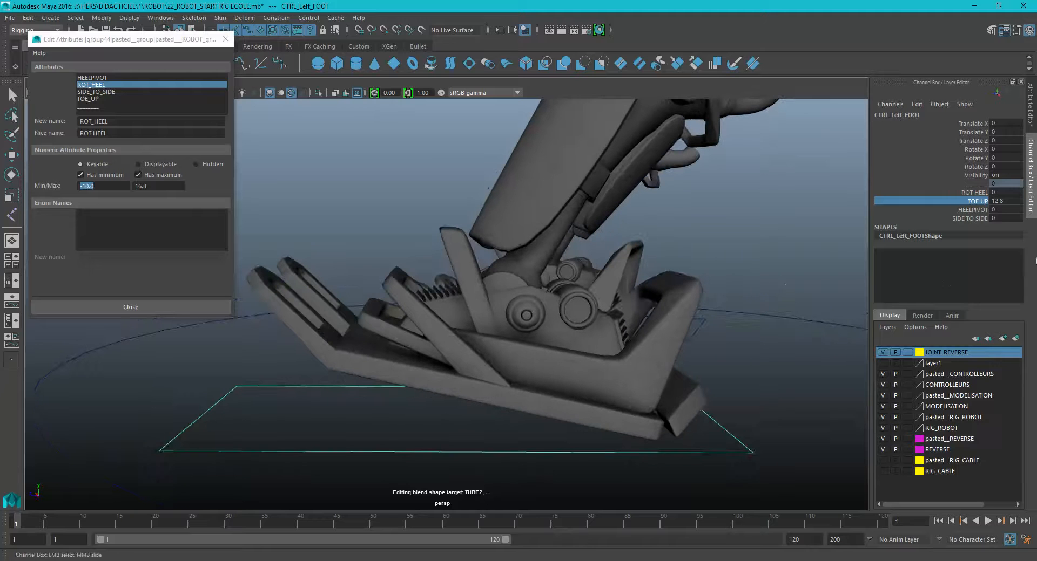
click(1003, 201)
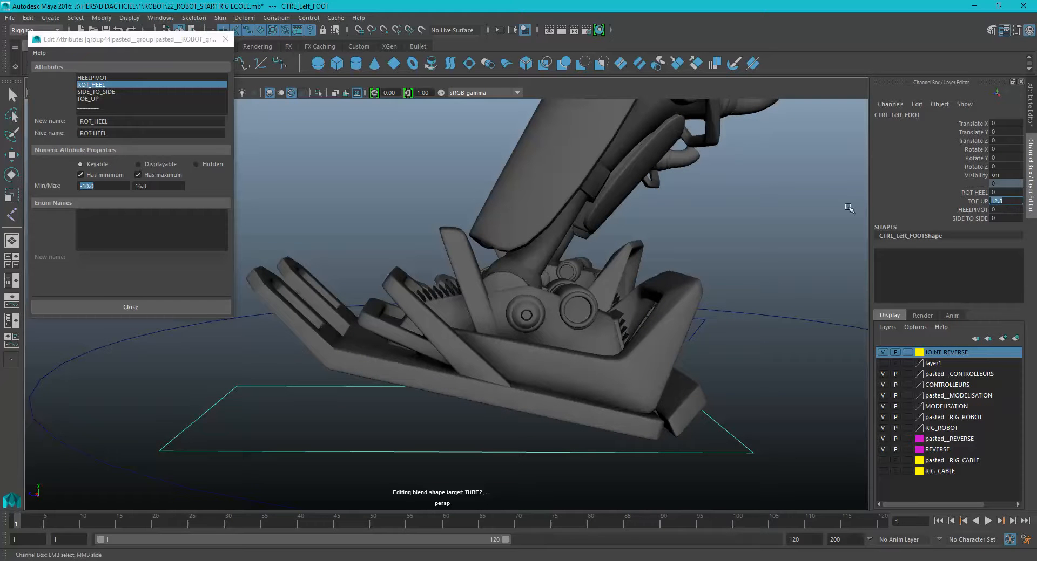
Give the TOE_UP attribute a maximum of 12.8 and leave its minimum limit disabled
click(97, 99)
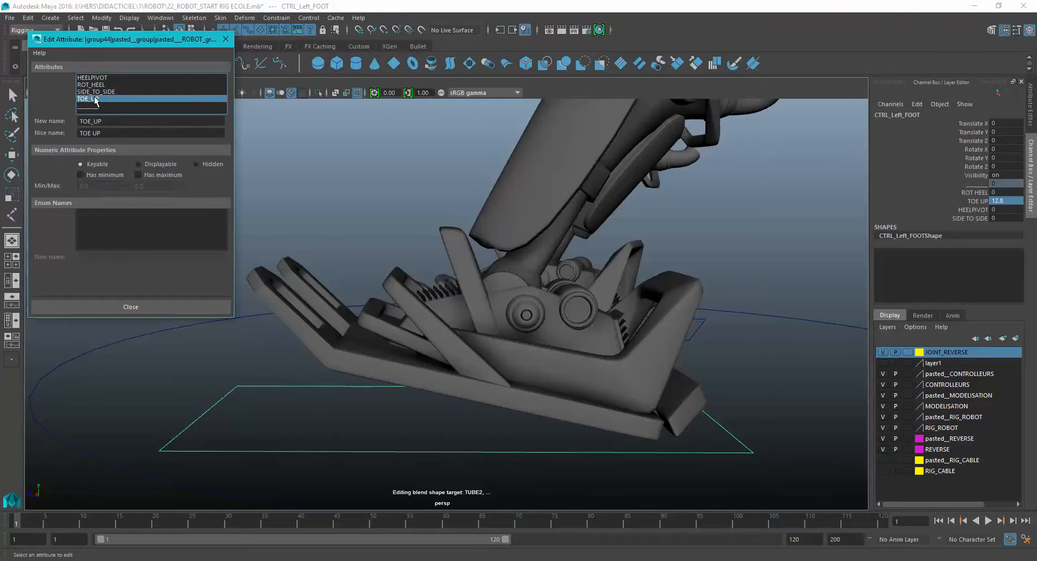
click(152, 176)
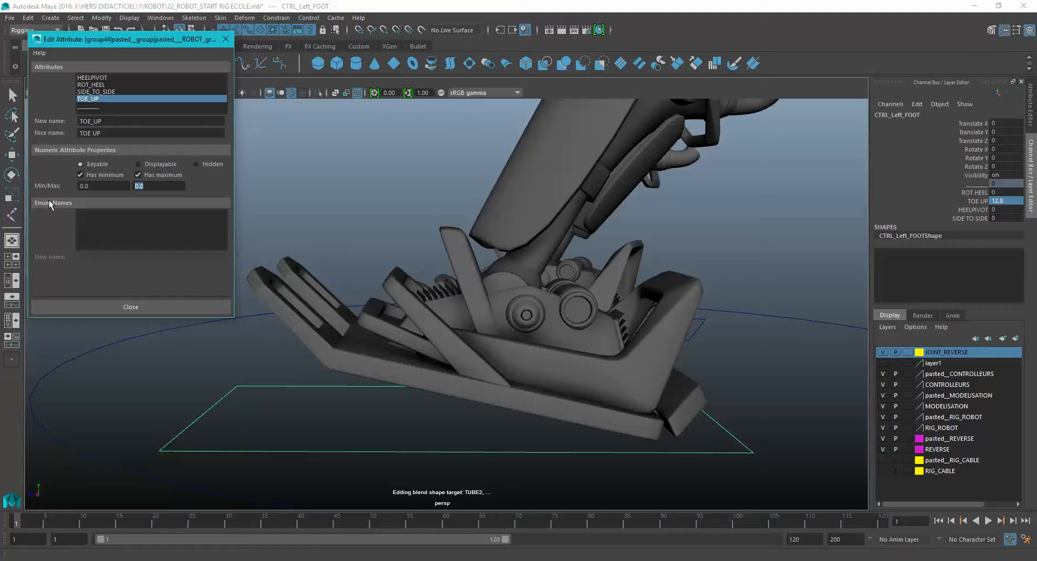
text(12.8)
key(Return)
click(100, 178)
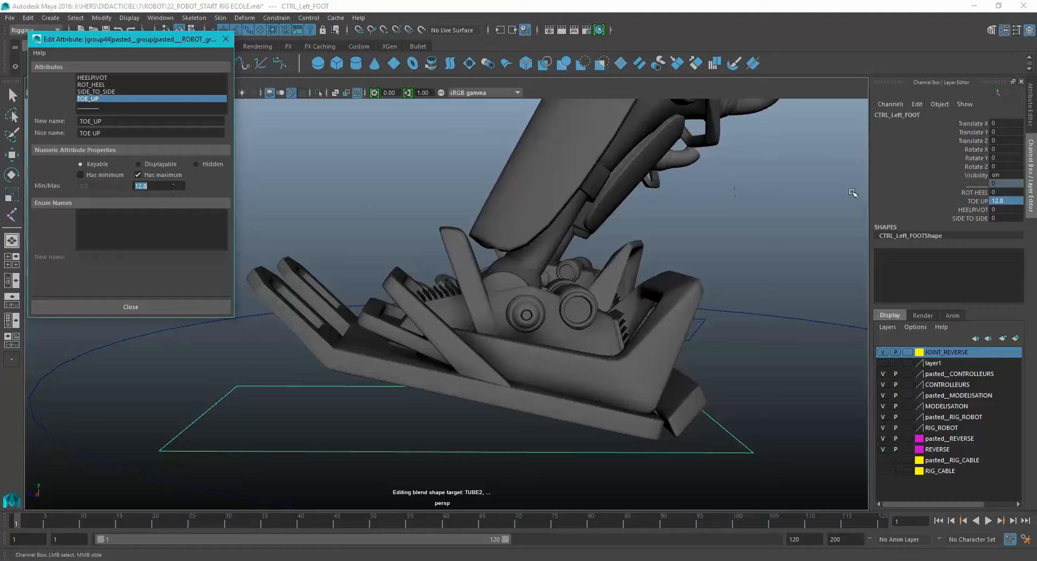
Lower TOE UP to -23.4 and use that copied value as the TOE_UP minimum limit
click(977, 200)
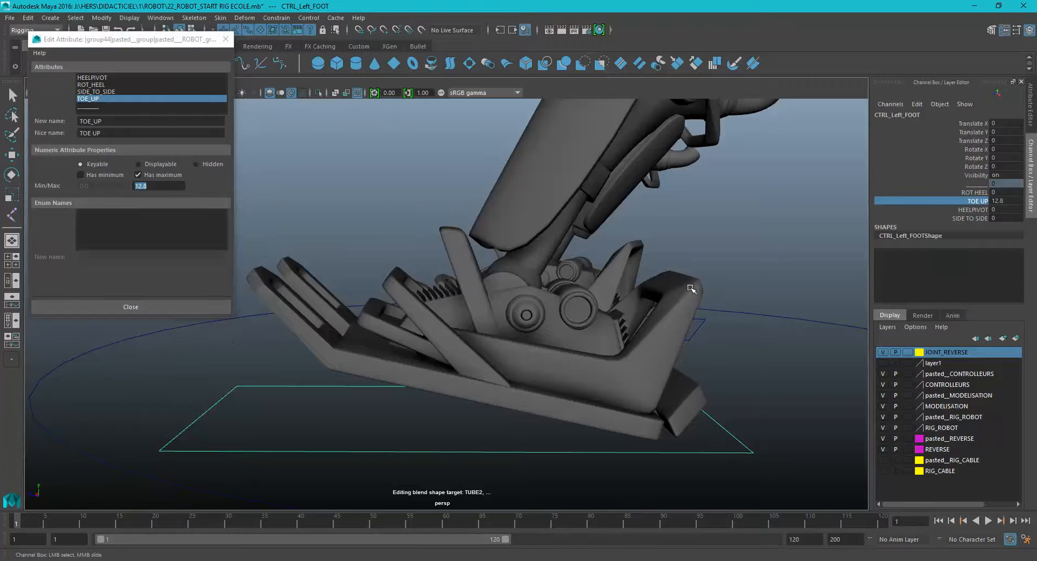
middle_drag(690, 289, 464, 289)
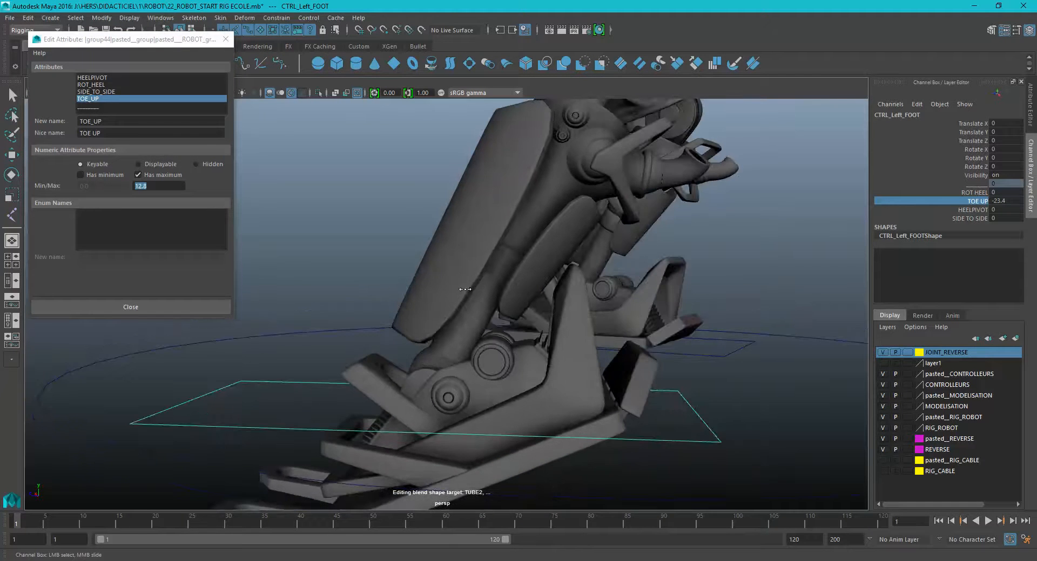
double_click(1005, 201)
key(ctrl+c)
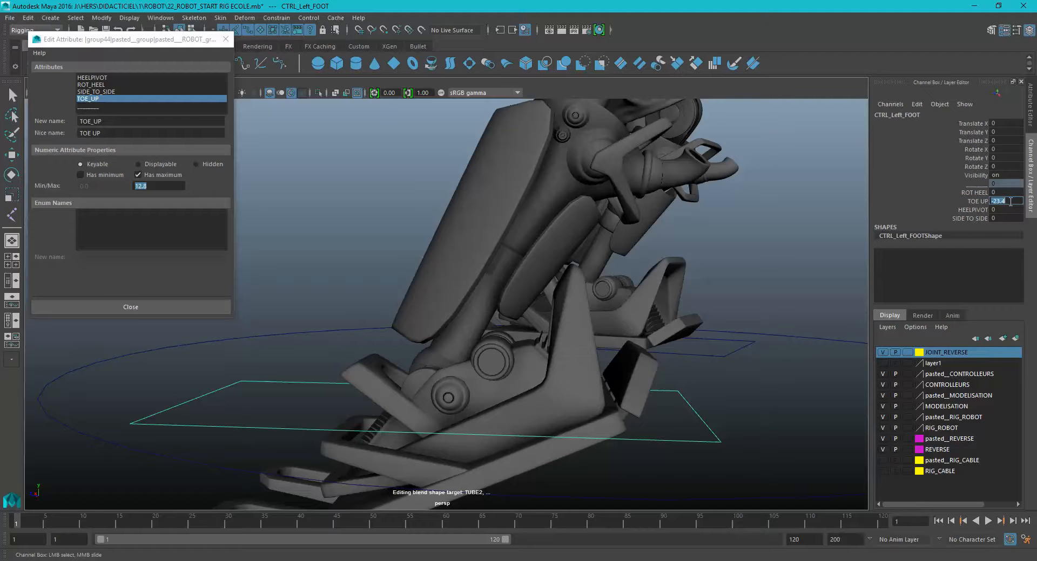
click(95, 177)
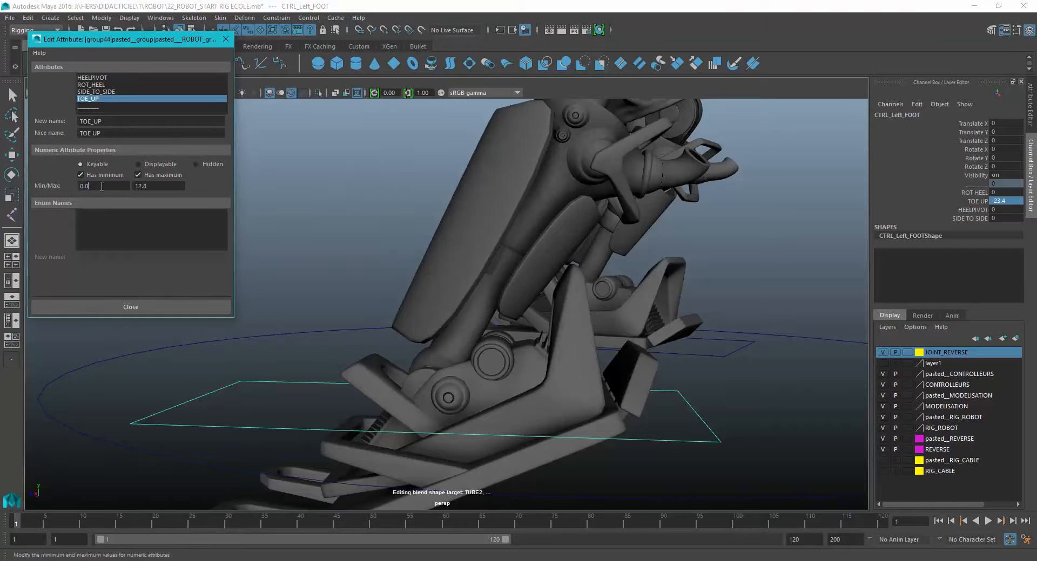
drag(92, 187, 43, 192)
key(ctrl+v)
key(Return)
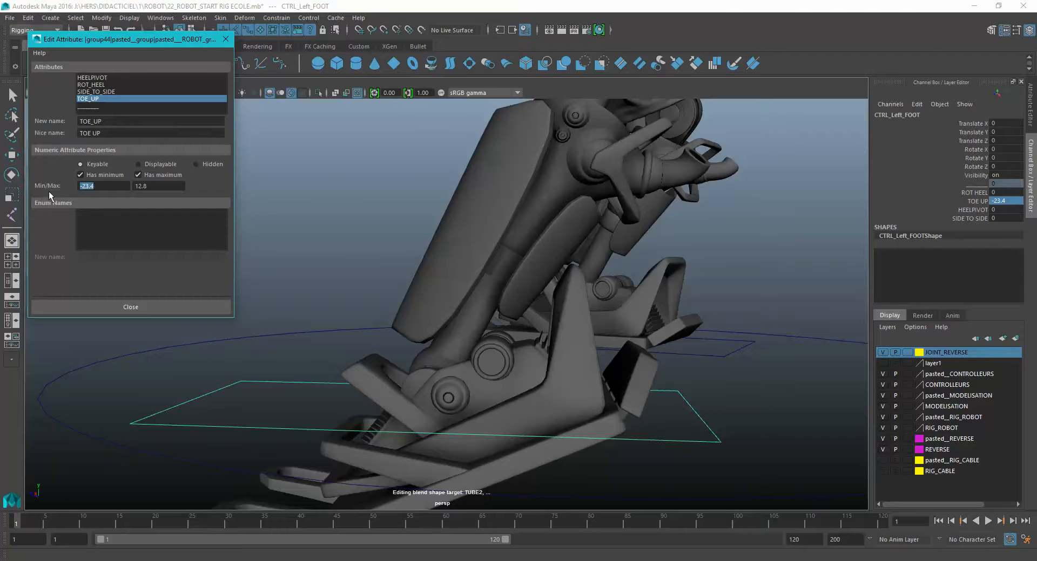
Reset TOE UP on the left foot control to 0
click(1017, 201)
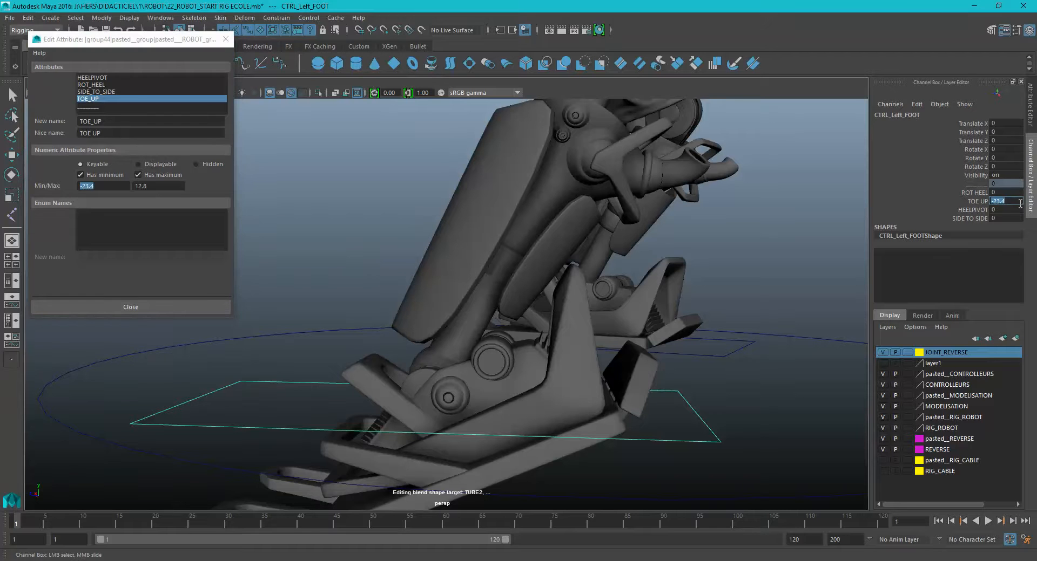
text(0)
key(Return)
Test HEELPIVOT and SIDE TO SIDE on the left foot control, undo the changes, and inspect both feet
click(972, 210)
middle_drag(762, 286, 850, 324)
click(971, 218)
middle_drag(675, 302, 514, 306)
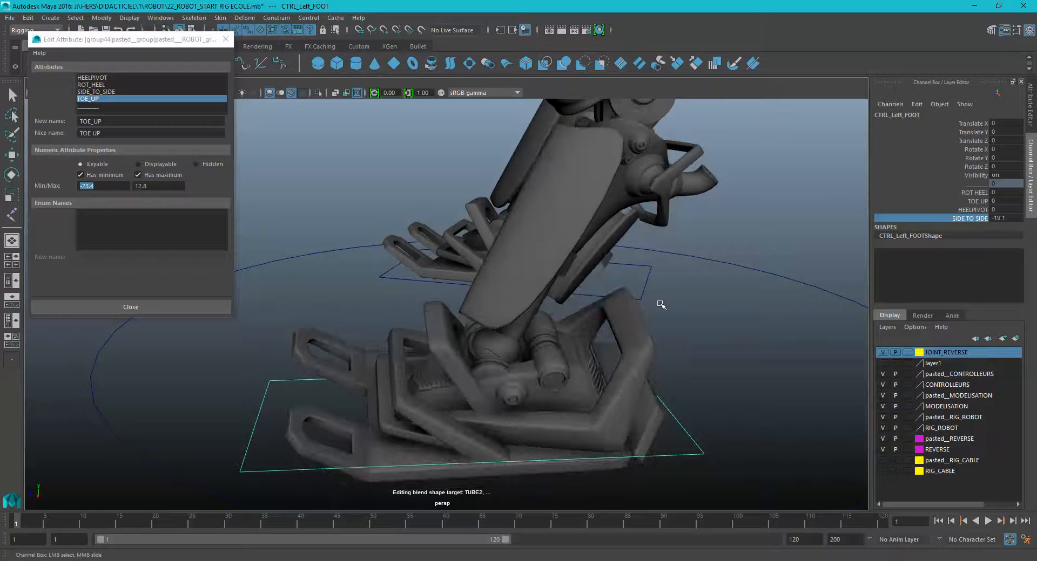
key(ctrl+z)
alt+drag(643, 302, 690, 295)
alt+right_drag(773, 290, 606, 287)
alt+middle_drag(606, 287, 605, 293)
alt+right_drag(605, 292, 711, 294)
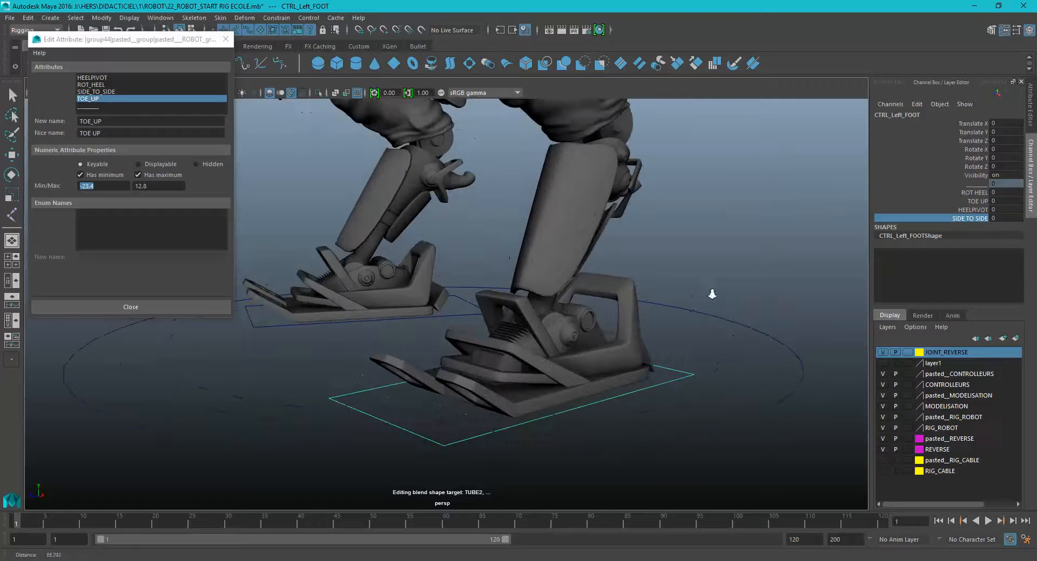